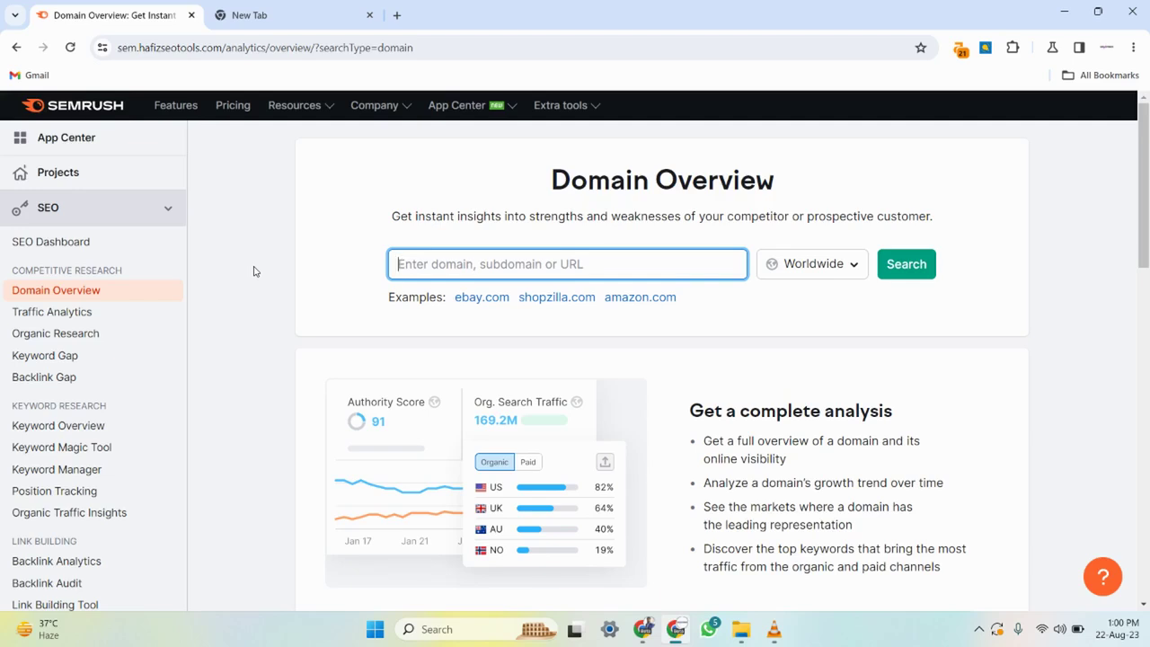
Step: Run a worldwide domain overview for quora.com
{"action": "type", "text": "quora"}
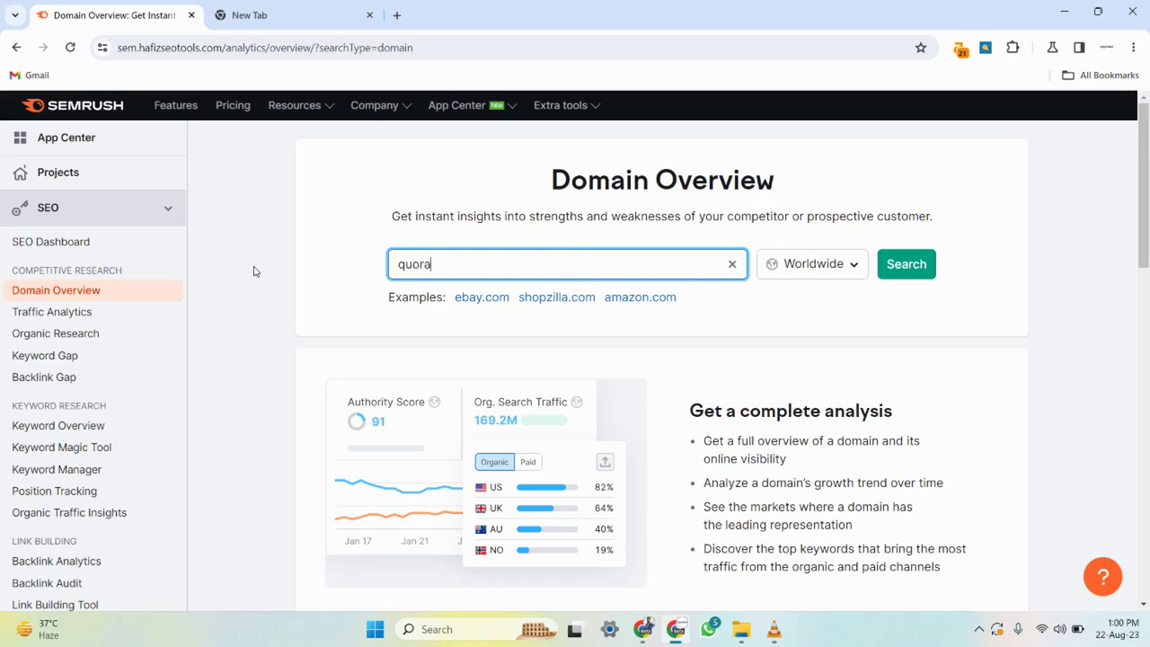
{"action": "type", "text": ".com"}
{"action": "left_click", "coordinate": [896, 277]}
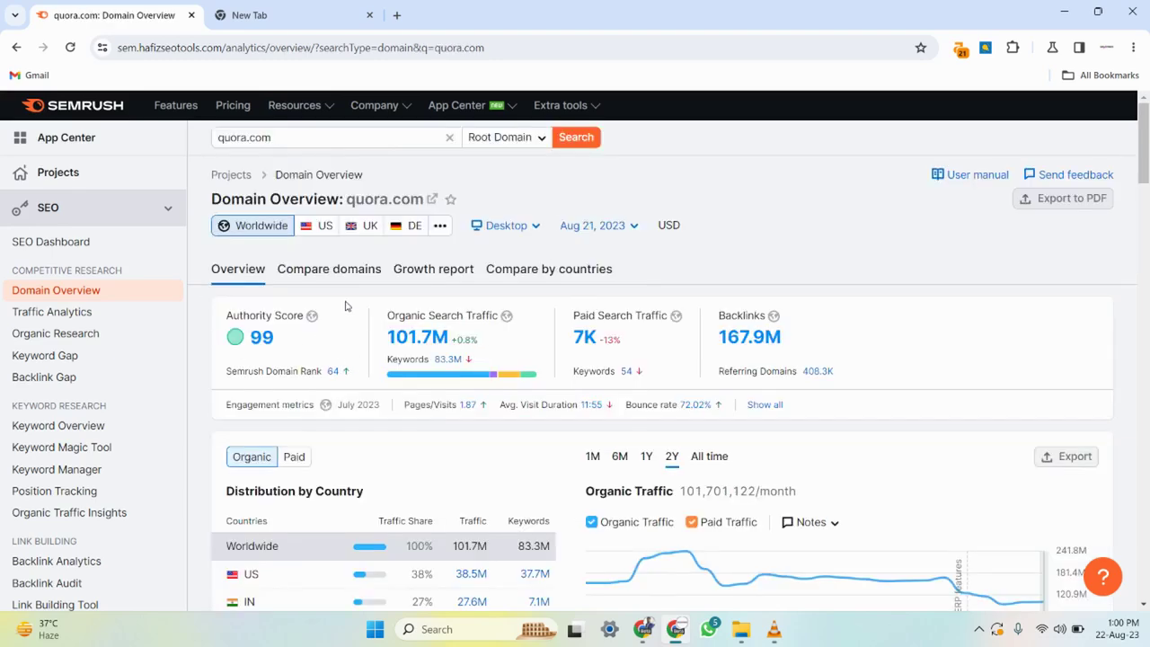
Step: Open the full details of quora.com's top organic keywords and look through the organic search positions
{"action": "scroll", "coordinate": [398, 321], "scroll_direction": "down", "scroll_amount": 15}
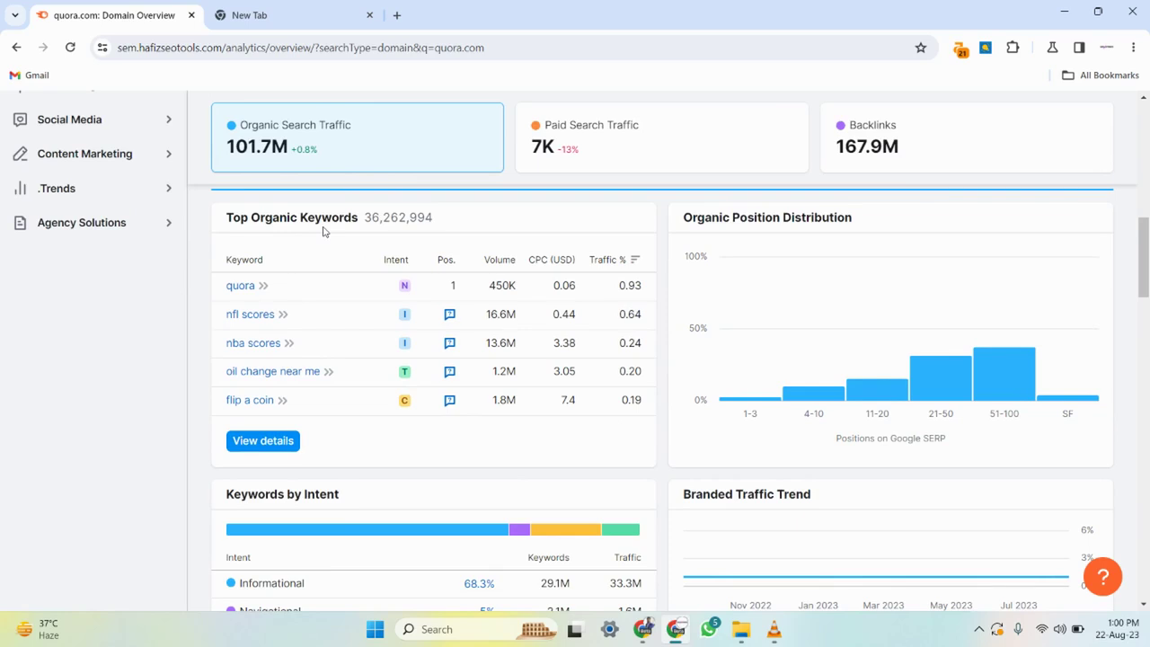
{"action": "left_click", "coordinate": [274, 451]}
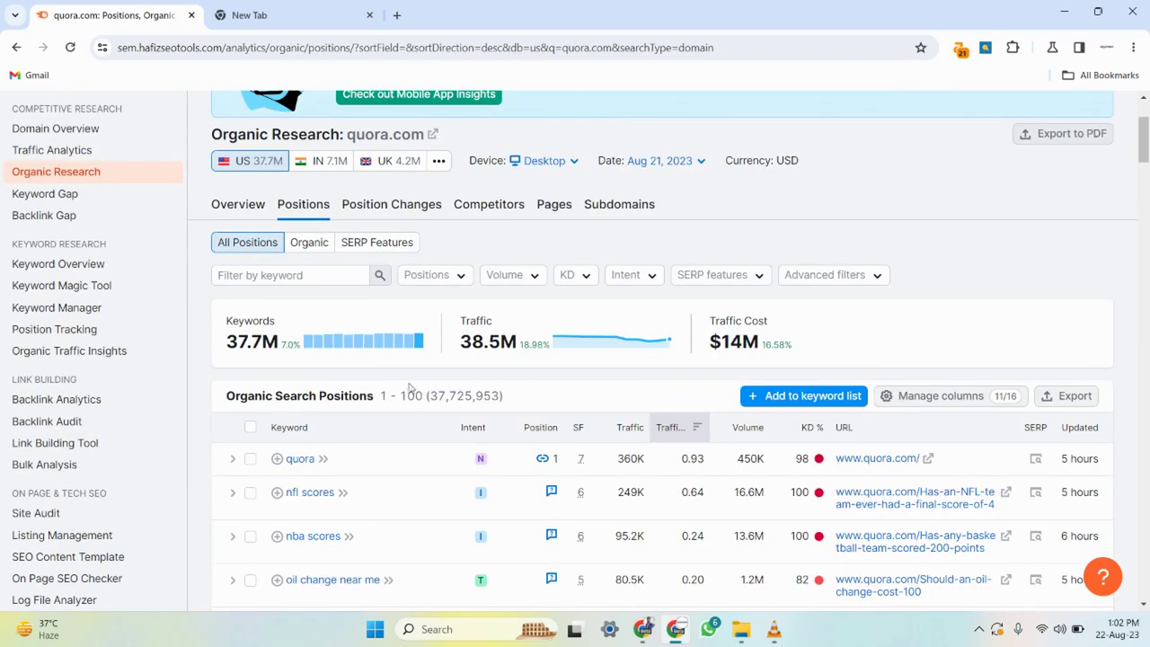
{"action": "scroll", "coordinate": [347, 393], "scroll_direction": "down", "scroll_amount": 2}
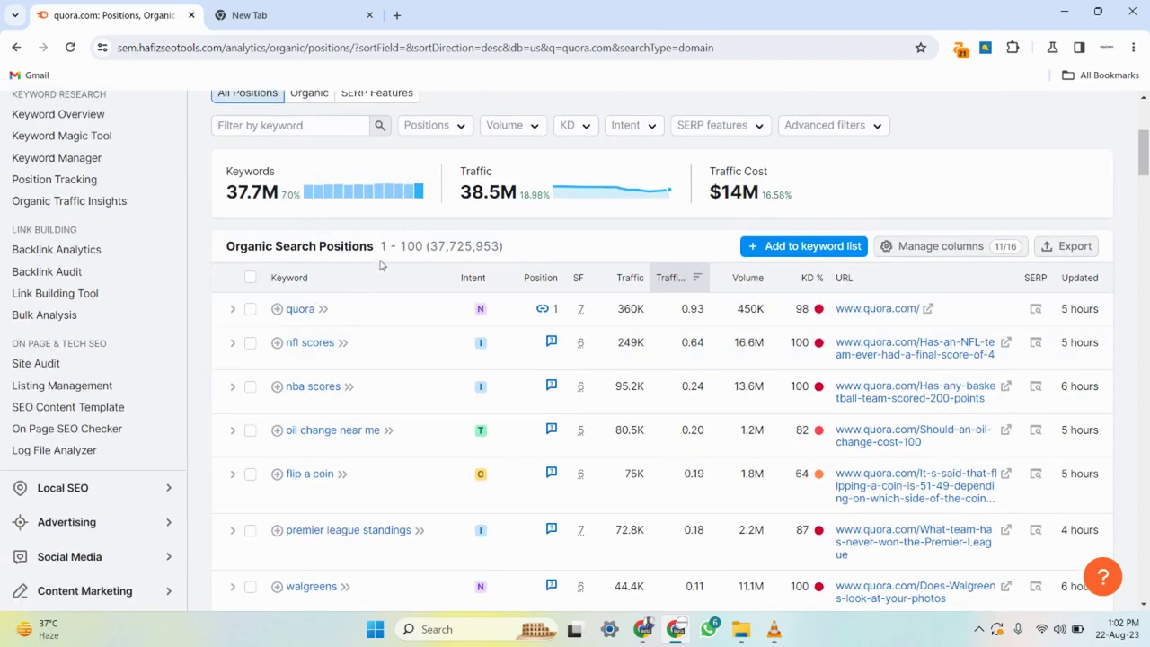
{"action": "left_click_drag", "start_coordinate": [563, 252], "coordinate": [415, 246]}
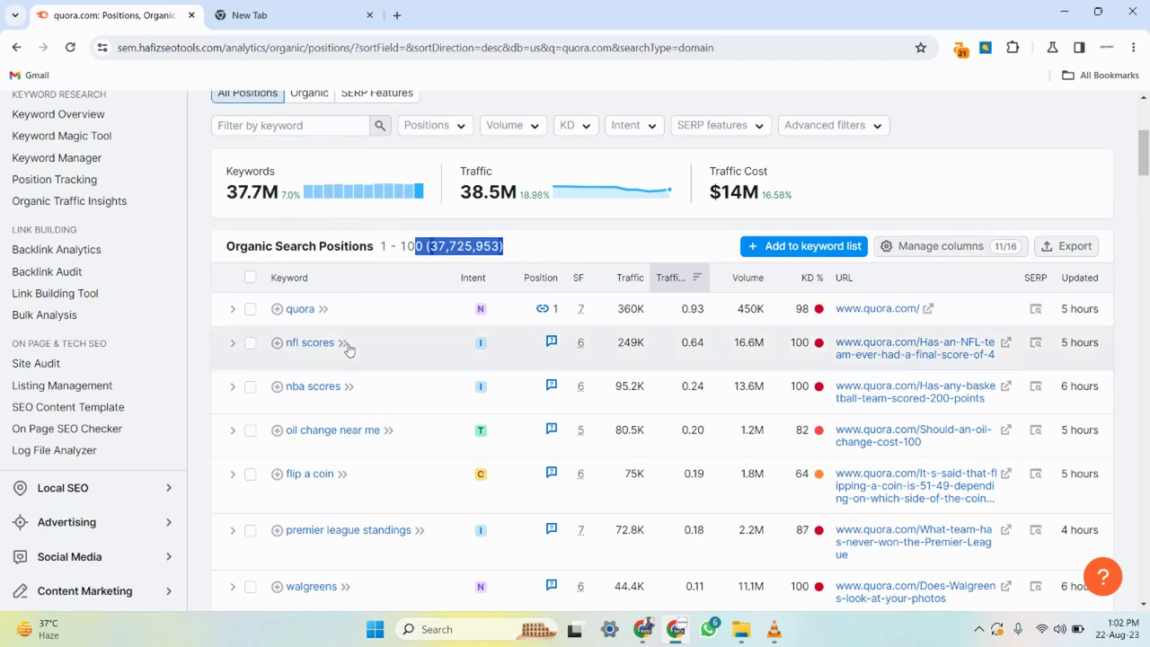
{"action": "scroll", "coordinate": [348, 337], "scroll_direction": "down", "scroll_amount": 2}
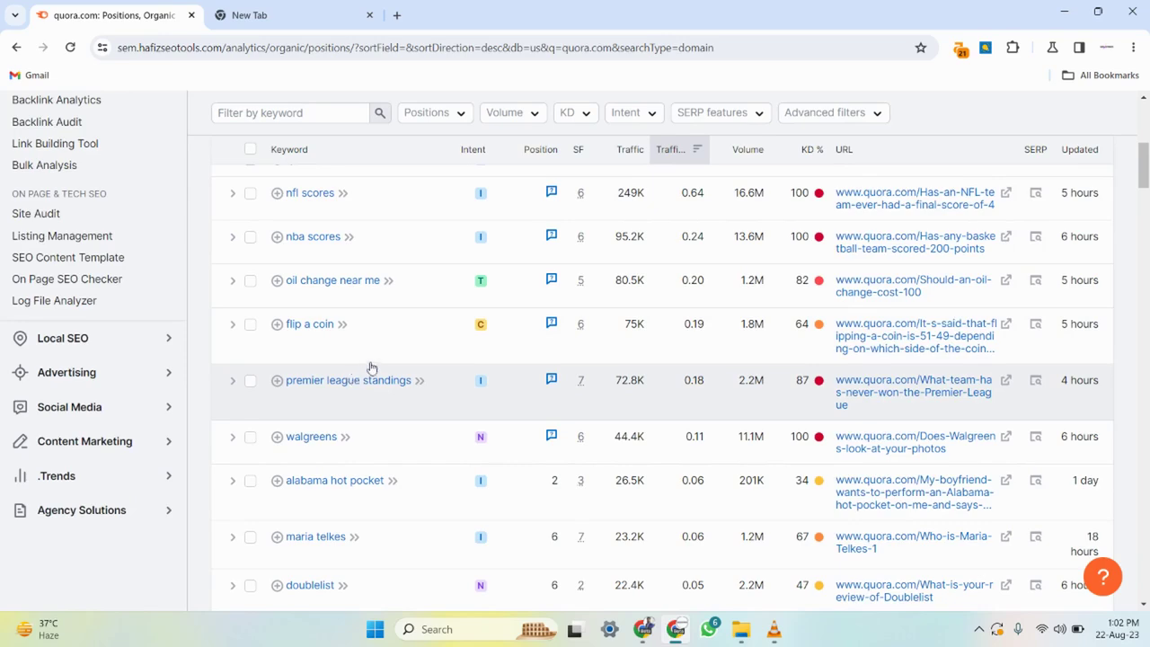
{"action": "scroll", "coordinate": [405, 359], "scroll_direction": "up", "scroll_amount": 6}
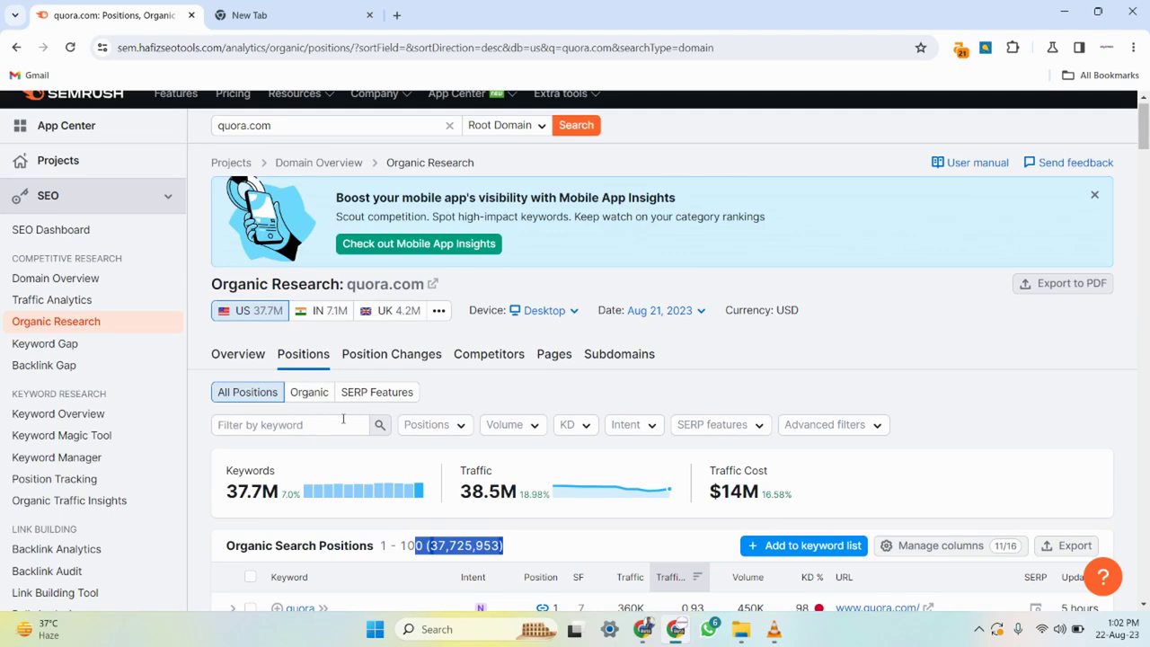
Step: Filter quora.com's organic positions by the keyword "steering"
{"action": "left_click", "coordinate": [245, 424]}
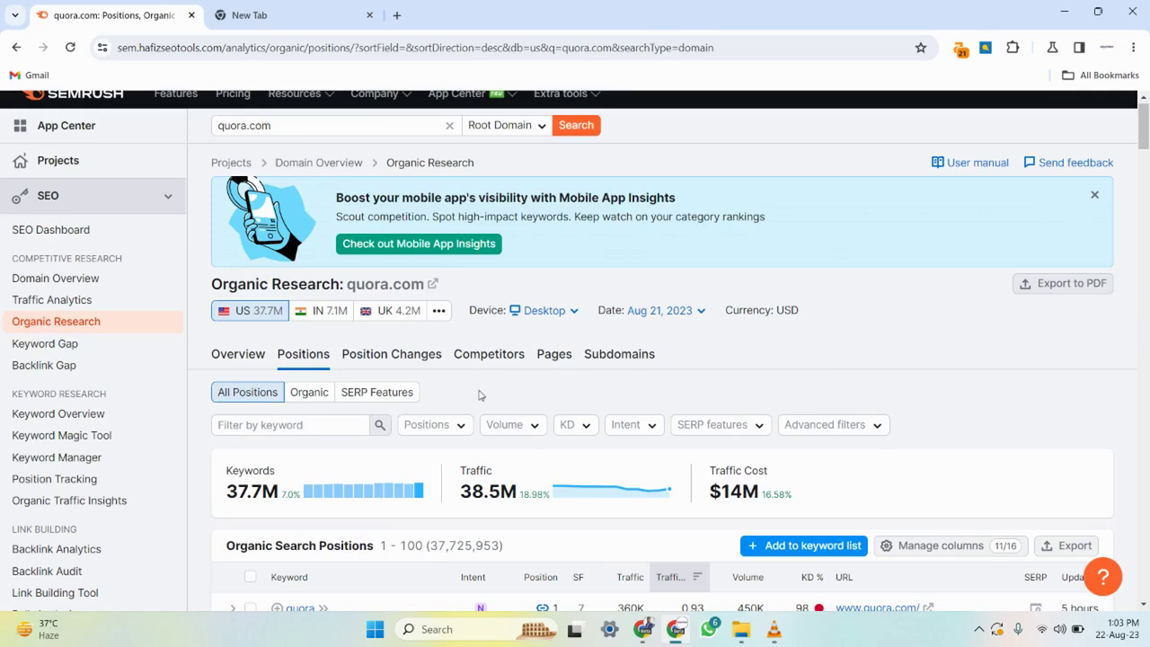
{"action": "left_click", "coordinate": [305, 426]}
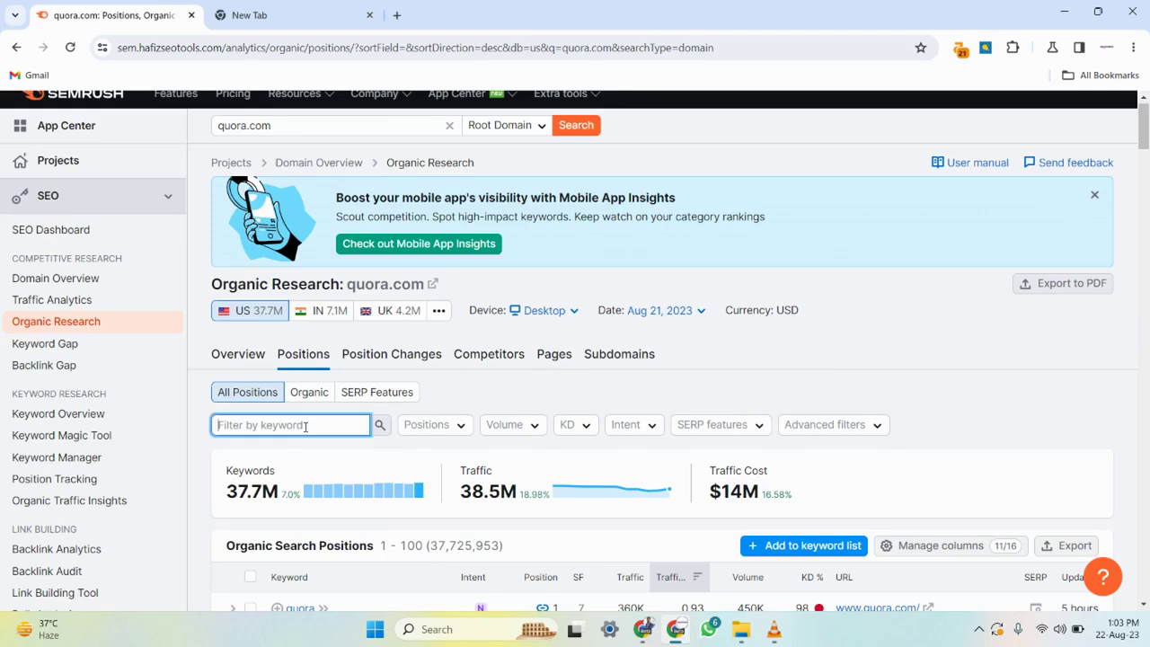
{"action": "type", "text": "ste"}
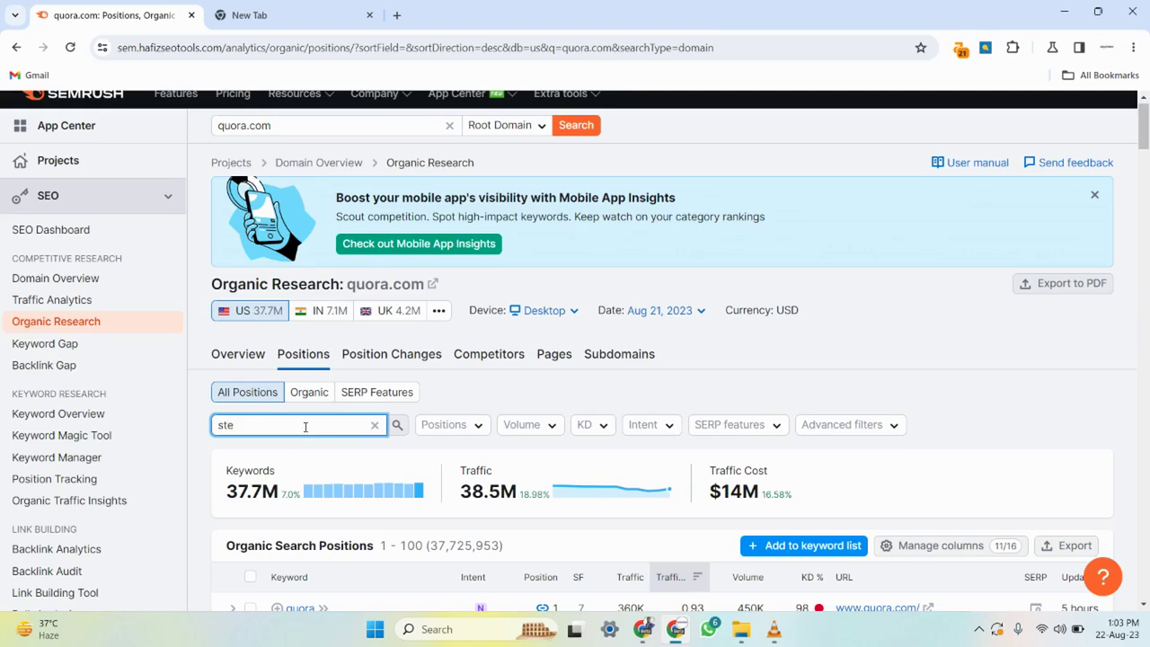
{"action": "type", "text": "er"}
{"action": "key", "text": "BackSpace"}
{"action": "type", "text": "ering"}
{"action": "left_click", "coordinate": [397, 424]}
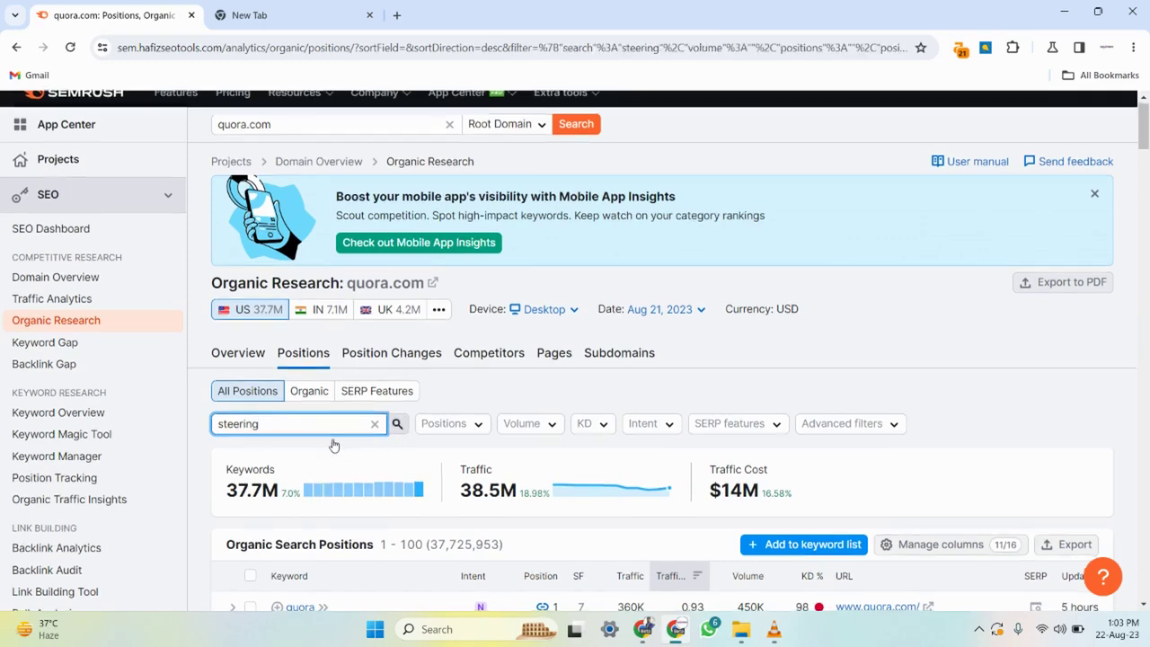
Step: Check the filtered steering keywords and restrict them to Informational search intent
{"action": "scroll", "coordinate": [228, 405], "scroll_direction": "down", "scroll_amount": 3}
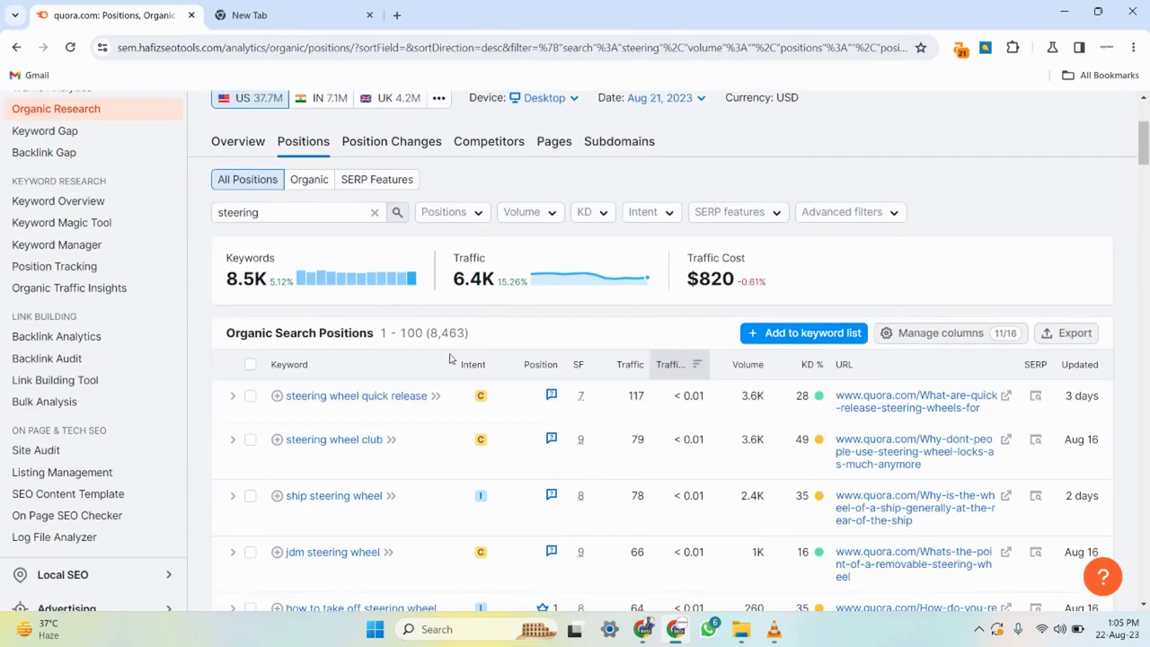
{"action": "left_click_drag", "start_coordinate": [469, 332], "coordinate": [432, 333]}
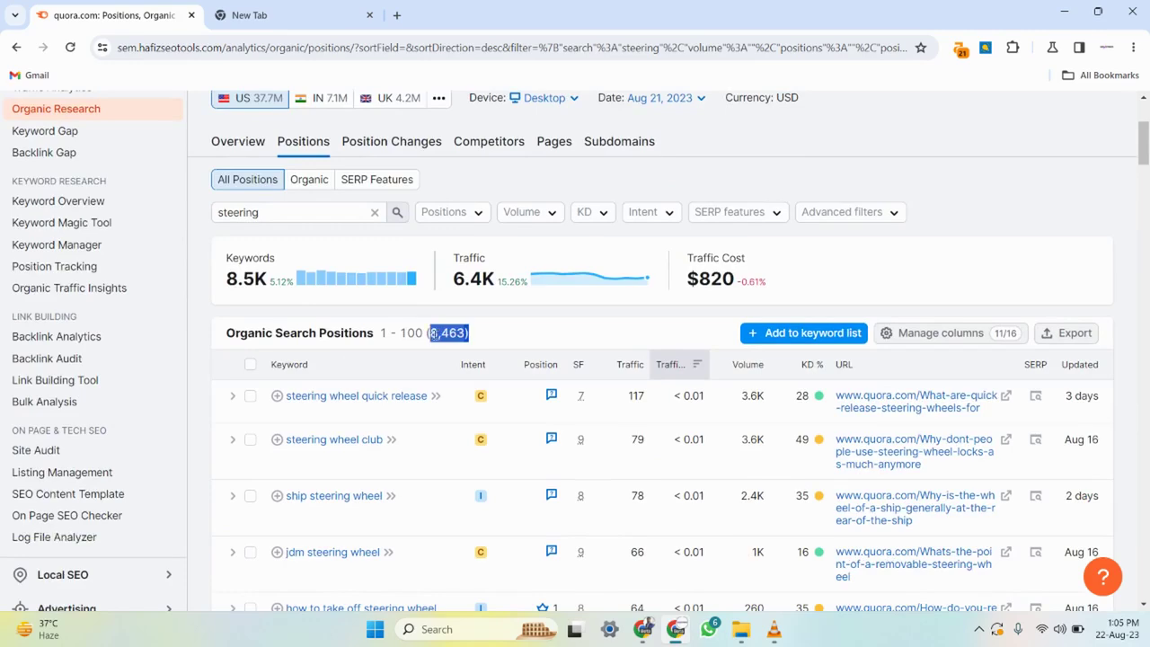
{"action": "scroll", "coordinate": [322, 422], "scroll_direction": "up", "scroll_amount": 1}
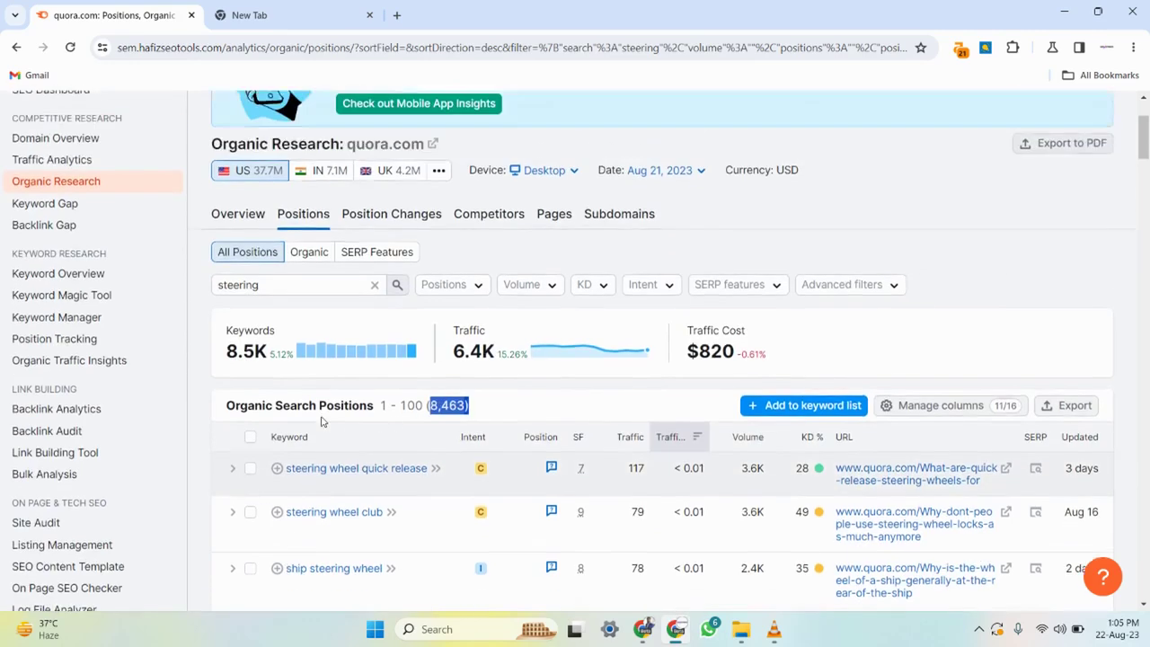
{"action": "scroll", "coordinate": [319, 503], "scroll_direction": "up", "scroll_amount": 1}
{"action": "scroll", "coordinate": [346, 506], "scroll_direction": "down", "scroll_amount": 2}
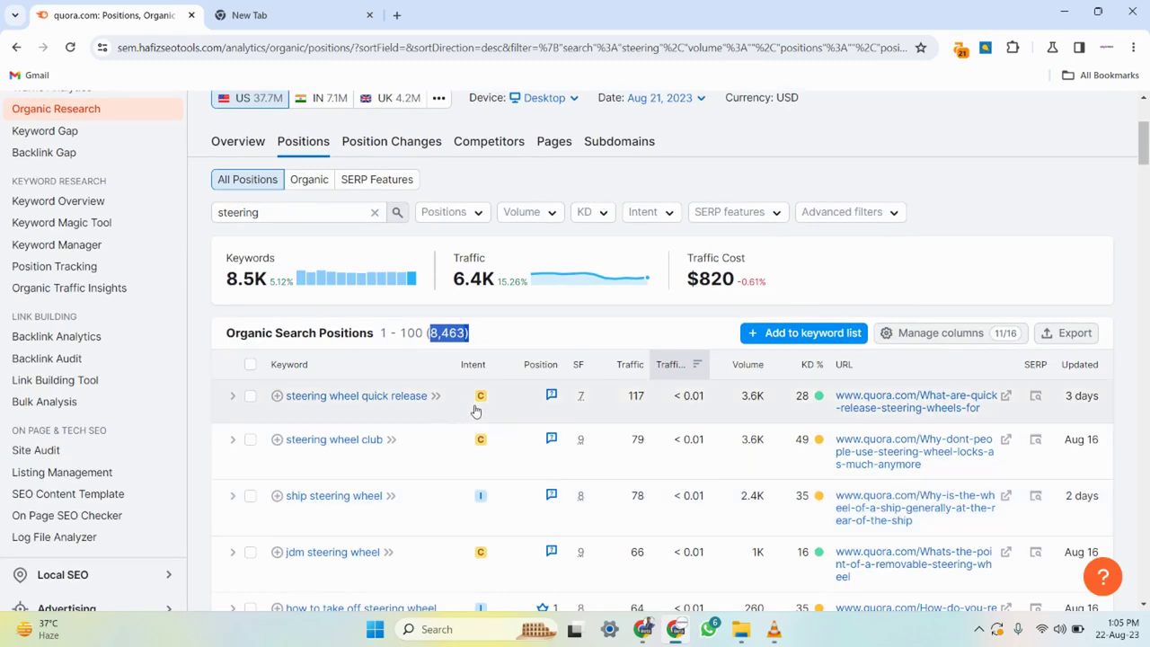
{"action": "left_click", "coordinate": [493, 340]}
{"action": "scroll", "coordinate": [520, 263], "scroll_direction": "up", "scroll_amount": 3}
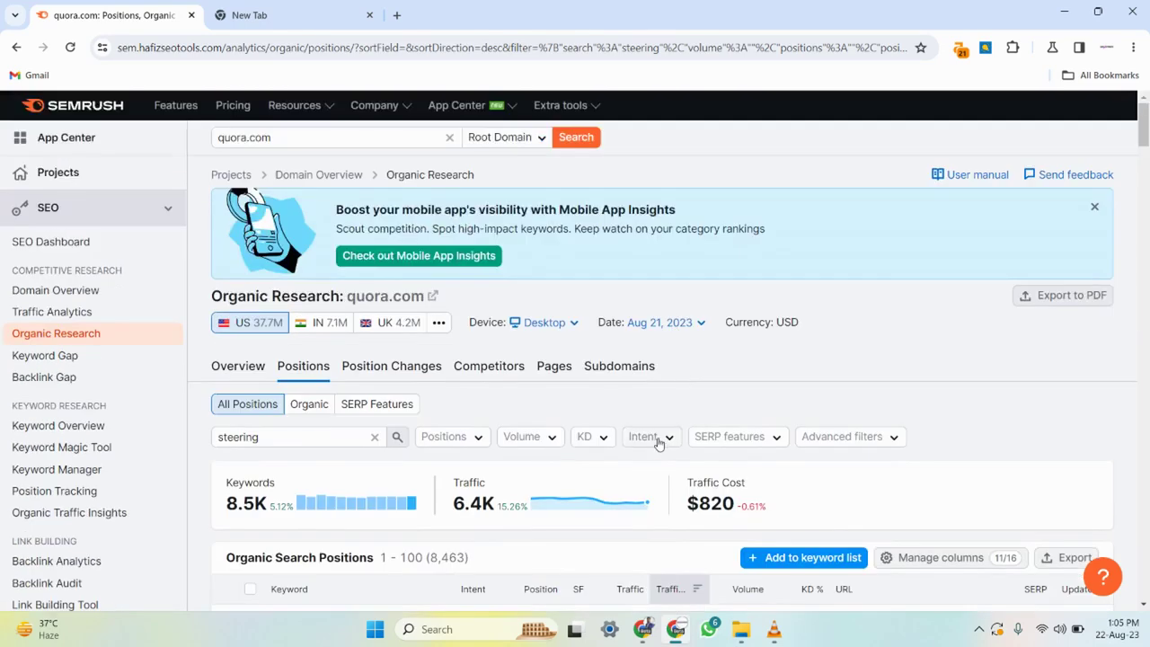
{"action": "left_click", "coordinate": [658, 440]}
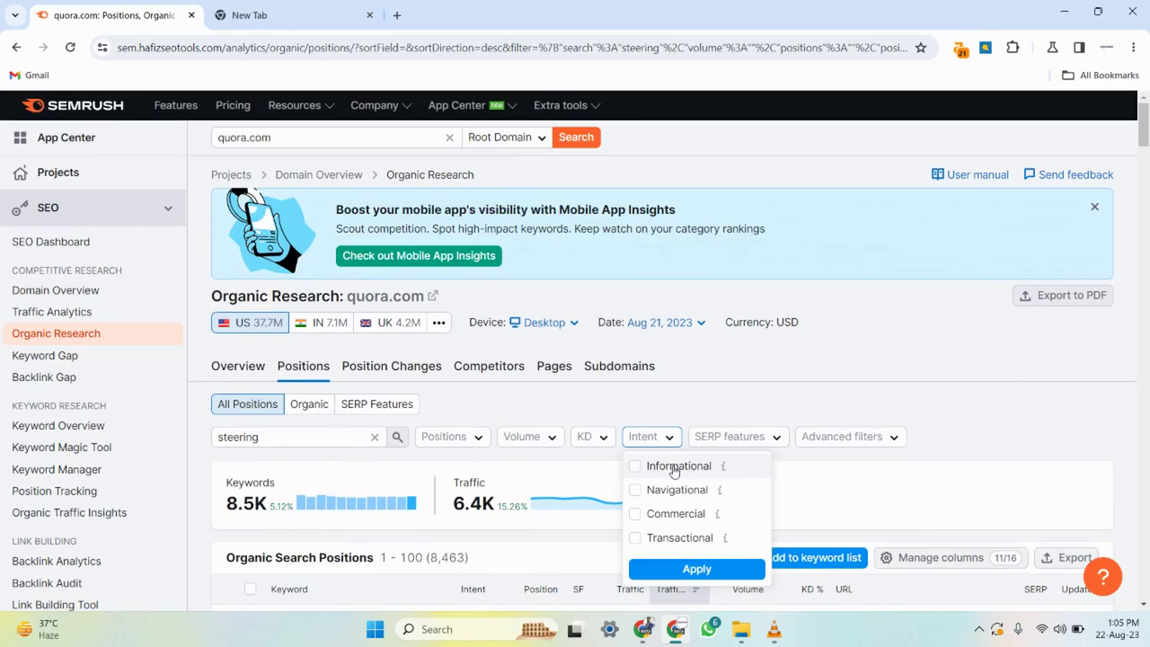
{"action": "left_click", "coordinate": [635, 466]}
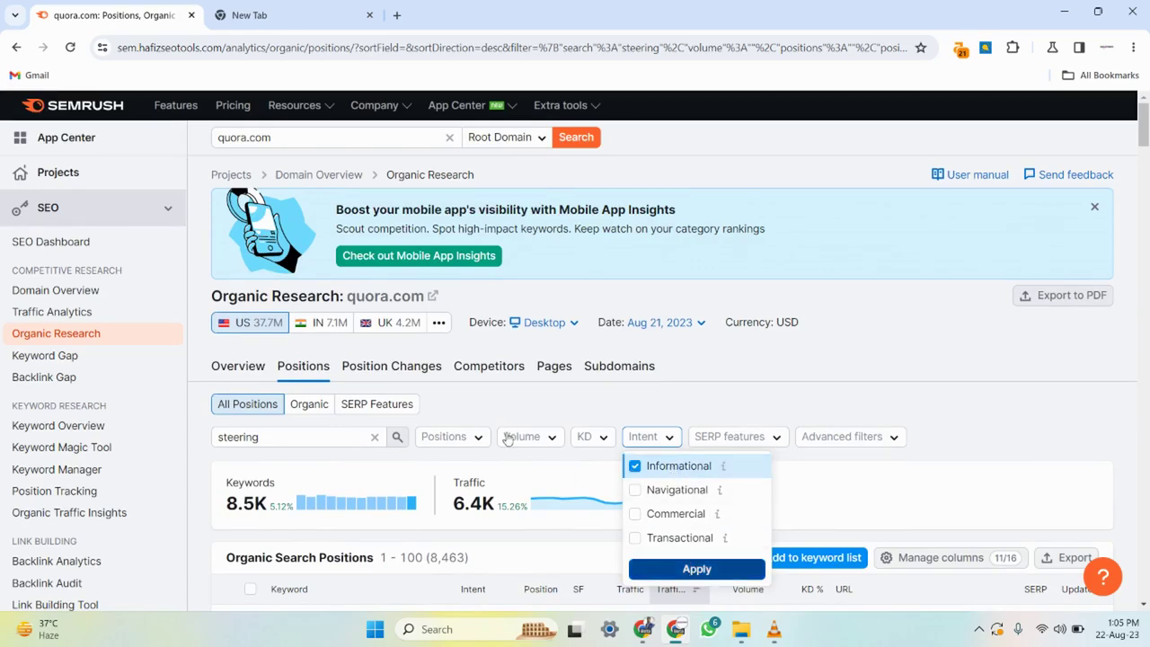
Step: Pick the keyword "can you use power steering fluid for transmission fluid" from the informational list and search for it on Google
{"action": "scroll", "coordinate": [525, 442], "scroll_direction": "down", "scroll_amount": 3}
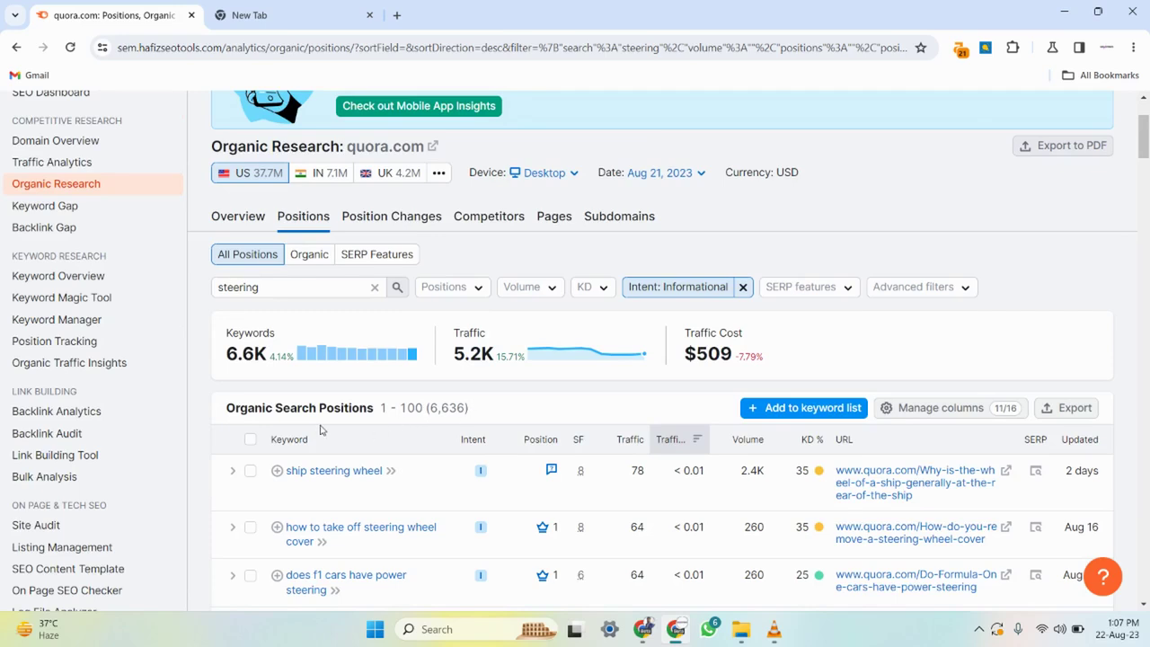
{"action": "mouse_move", "coordinate": [337, 421]}
{"action": "scroll", "coordinate": [544, 393], "scroll_direction": "down", "scroll_amount": 1}
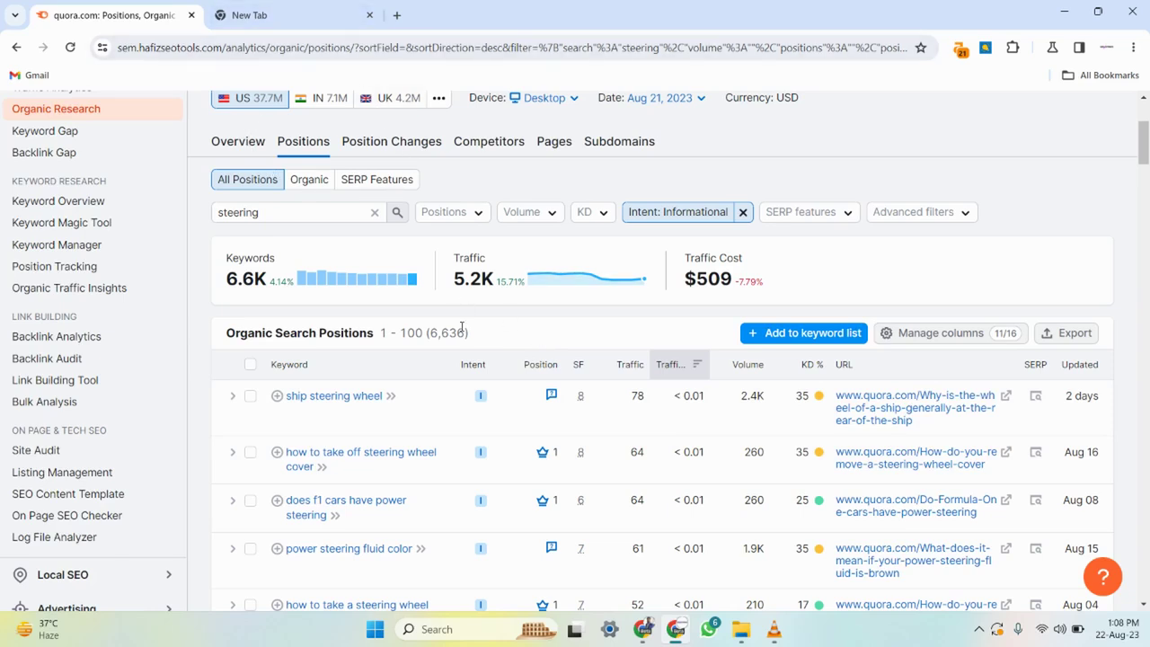
{"action": "scroll", "coordinate": [391, 383], "scroll_direction": "down", "scroll_amount": 3}
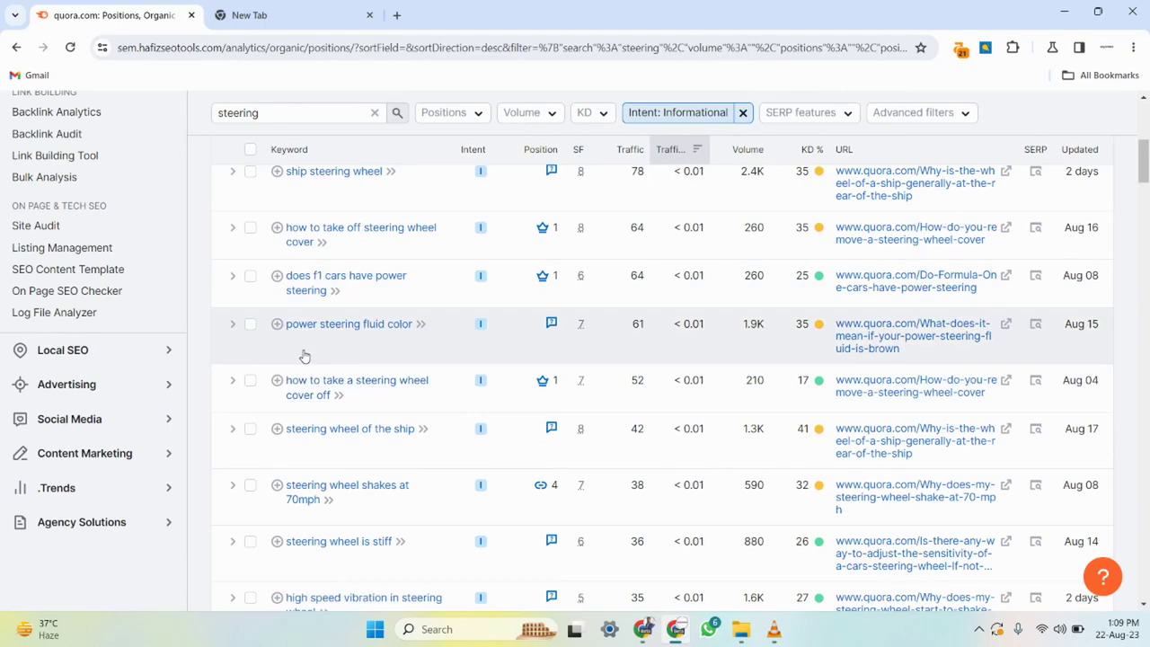
{"action": "scroll", "coordinate": [305, 377], "scroll_direction": "up", "scroll_amount": 3}
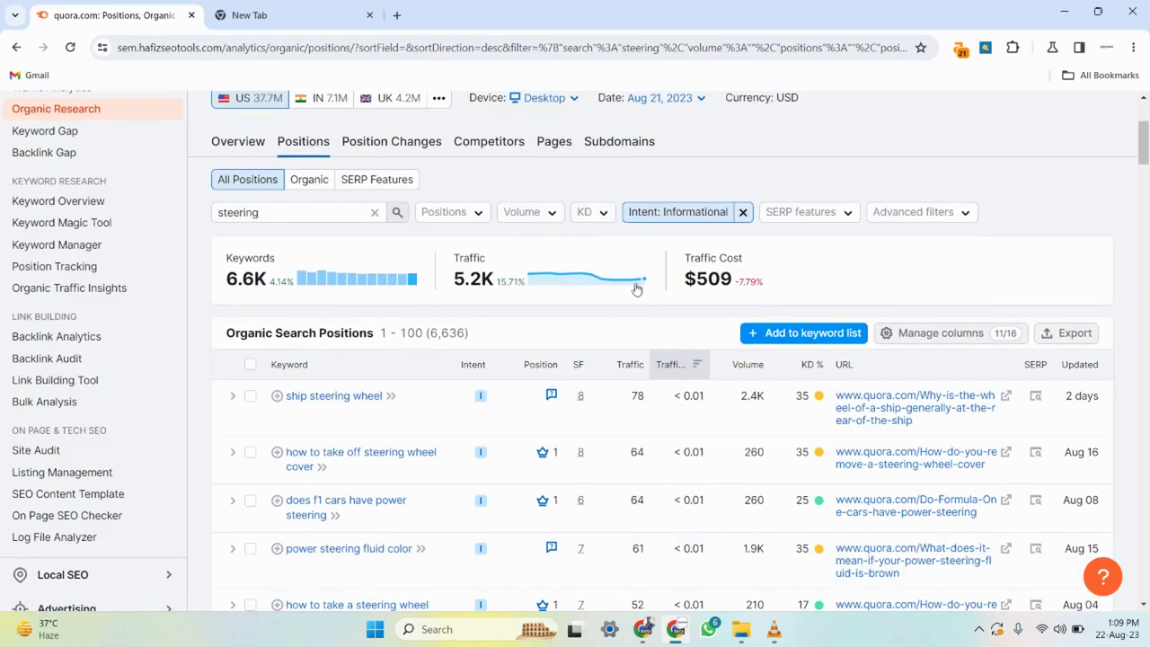
{"action": "scroll", "coordinate": [390, 458], "scroll_direction": "down", "scroll_amount": 3}
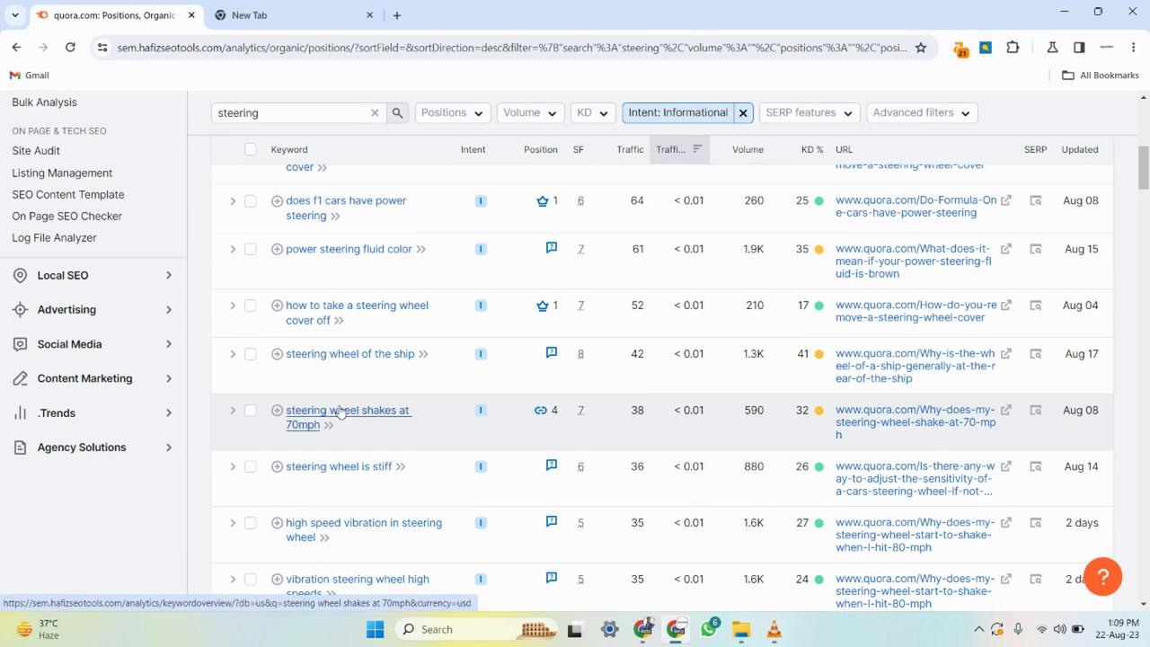
{"action": "scroll", "coordinate": [340, 411], "scroll_direction": "down", "scroll_amount": 1}
{"action": "scroll", "coordinate": [385, 375], "scroll_direction": "down", "scroll_amount": 4}
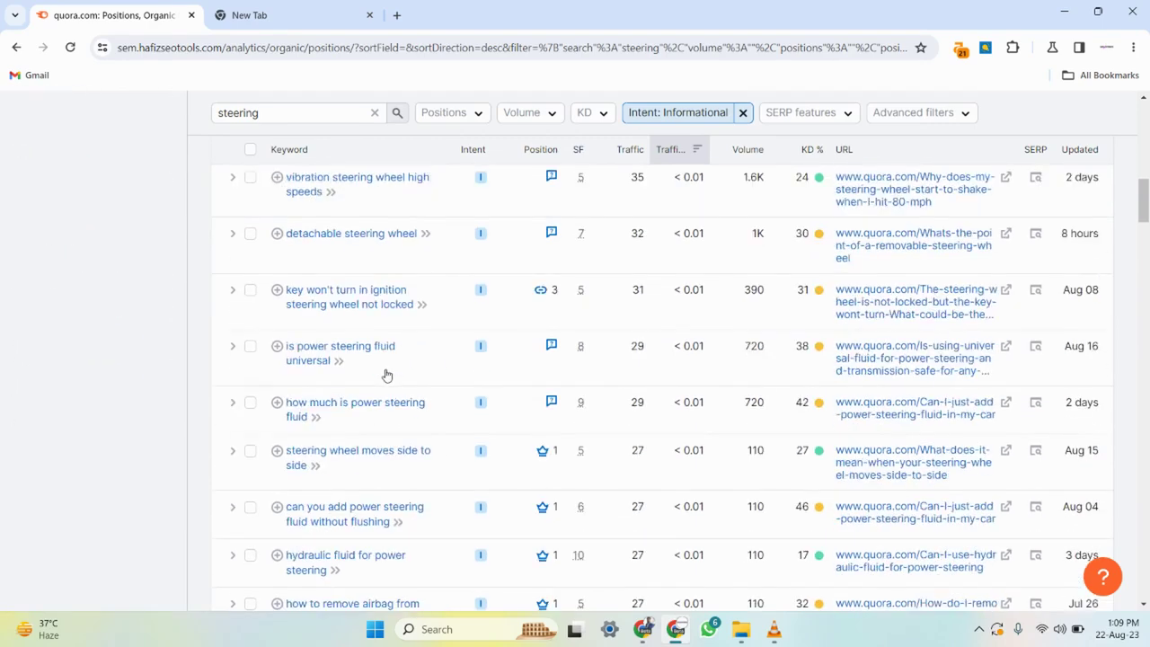
{"action": "scroll", "coordinate": [378, 392], "scroll_direction": "down", "scroll_amount": 2}
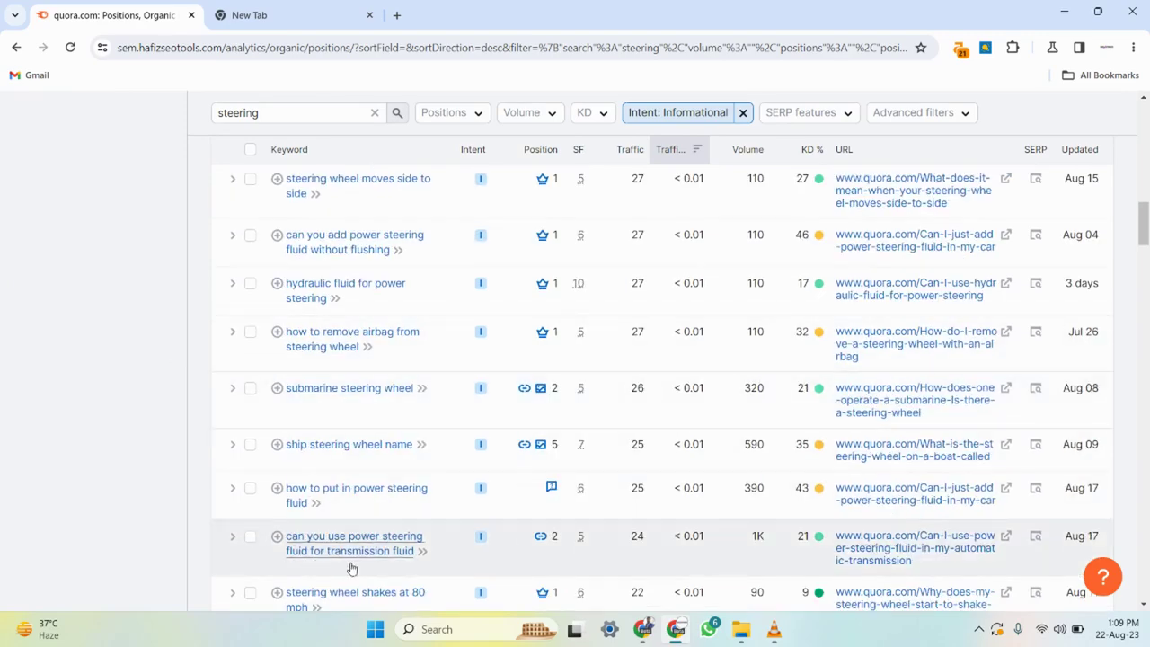
{"action": "left_click_drag", "start_coordinate": [286, 536], "coordinate": [409, 550]}
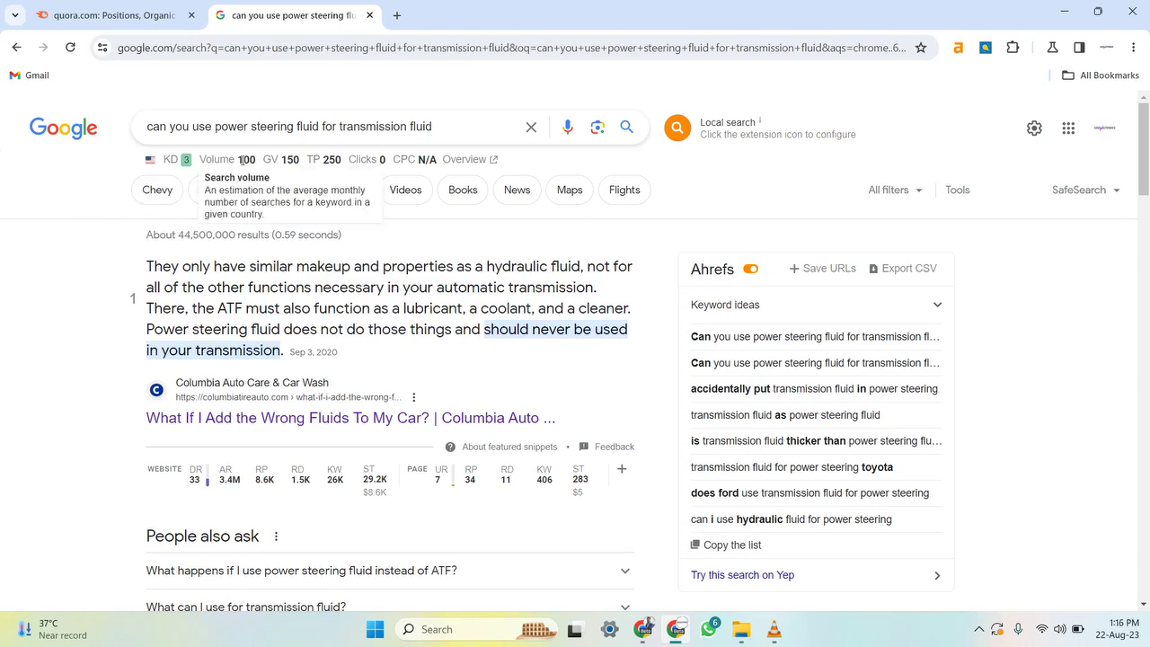
Step: Check the query's search volume in the keyword metrics and examine the featured snippet
{"action": "left_click_drag", "start_coordinate": [202, 160], "coordinate": [257, 160]}
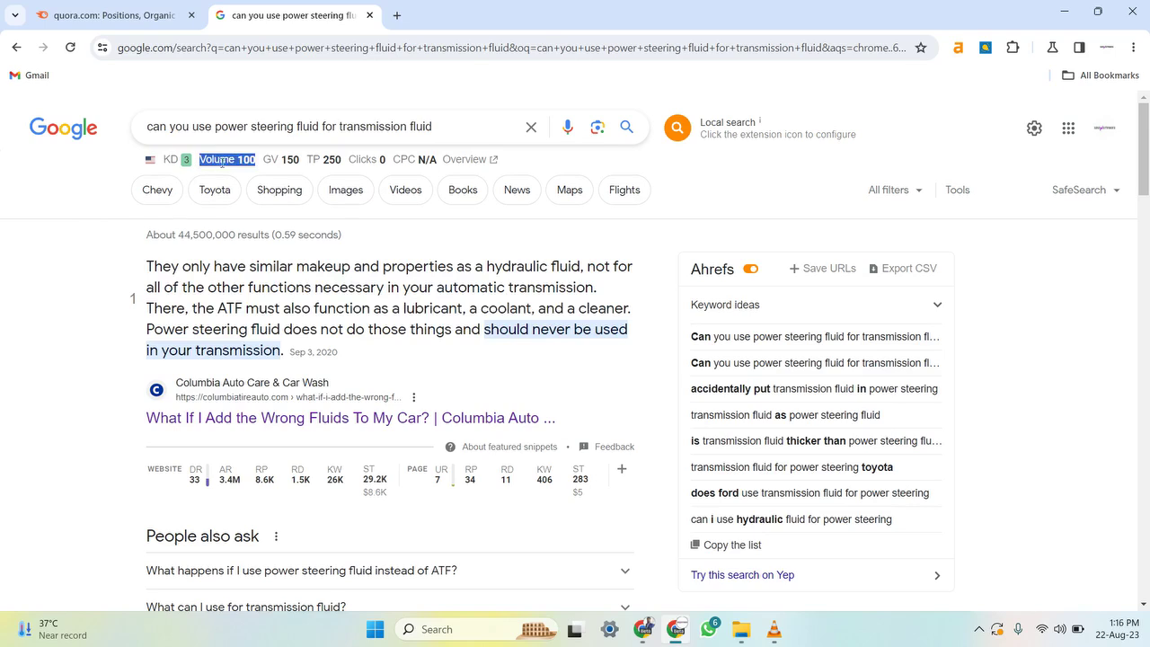
{"action": "left_click", "coordinate": [2, 256]}
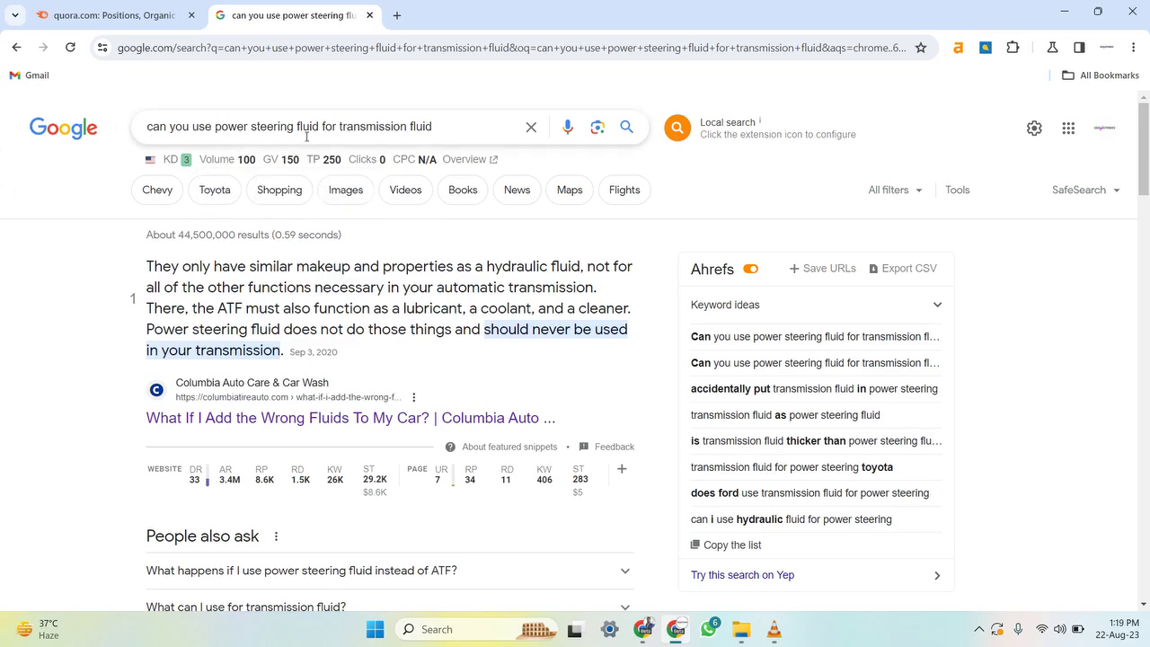
{"action": "scroll", "coordinate": [112, 350], "scroll_direction": "down", "scroll_amount": 1}
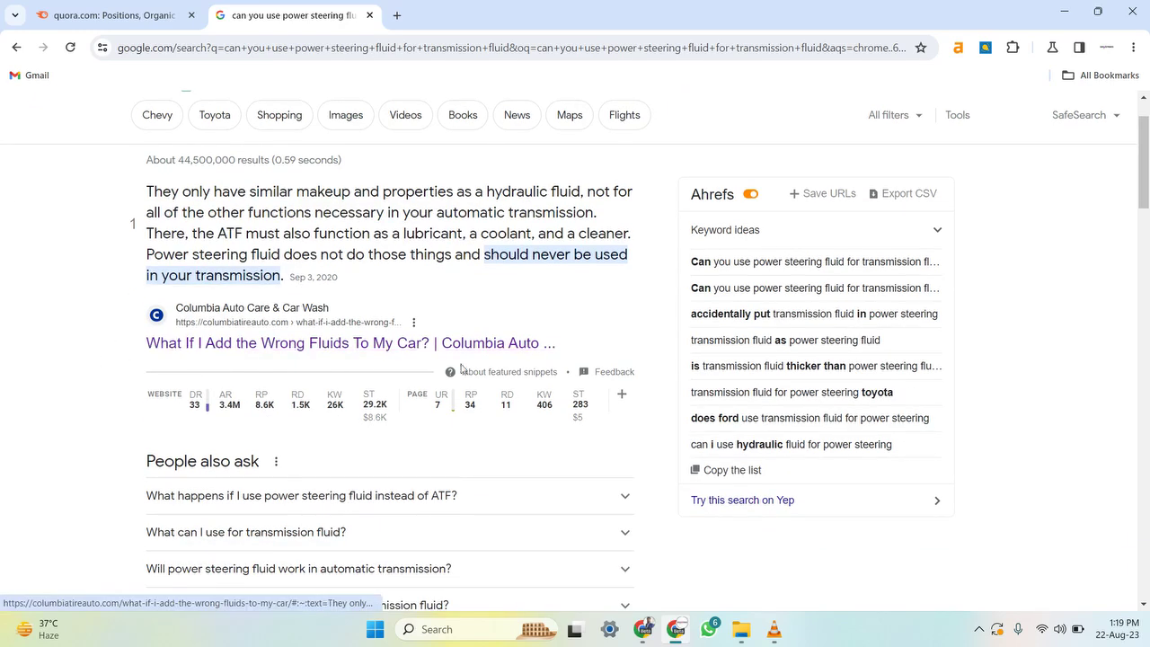
{"action": "scroll", "coordinate": [222, 365], "scroll_direction": "up", "scroll_amount": 1}
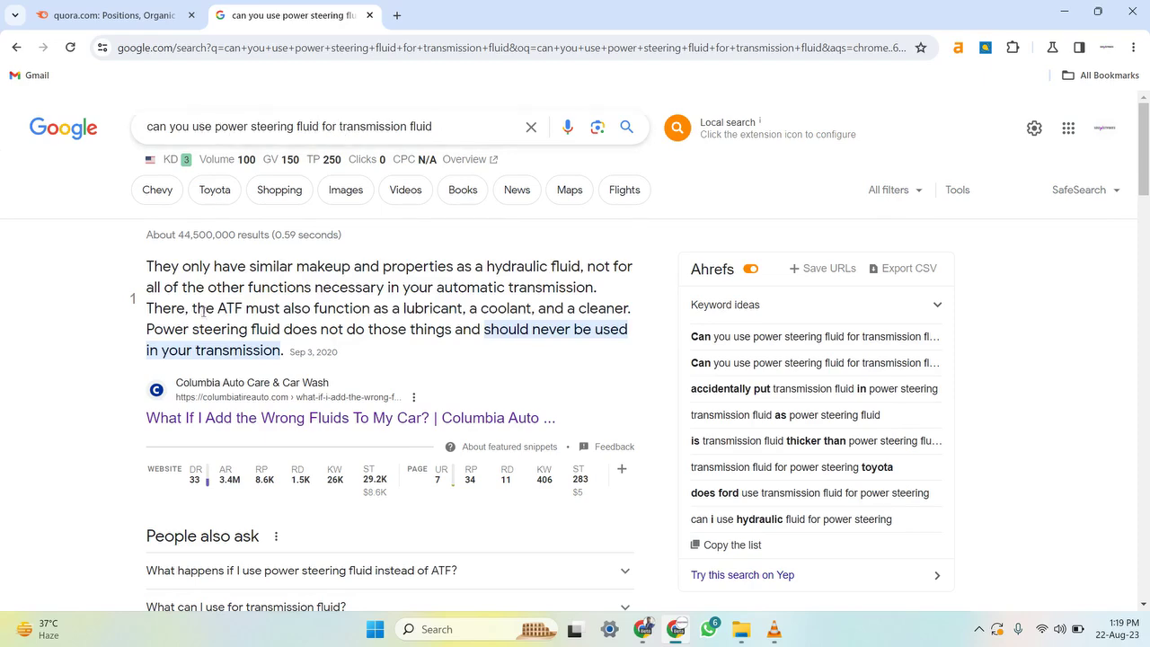
Step: Compare the query with the first result's title and open the MyCarVoice result about power steering and transmission fluid in a new tab
{"action": "scroll", "coordinate": [192, 329], "scroll_direction": "down", "scroll_amount": 2}
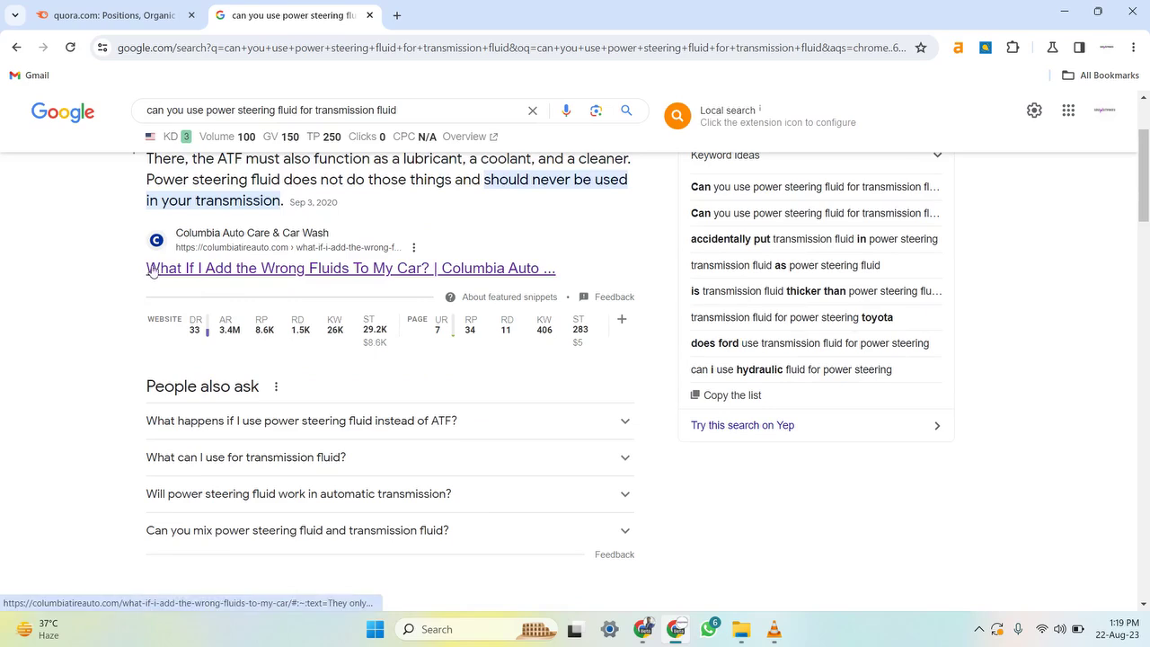
{"action": "left_click_drag", "start_coordinate": [456, 110], "coordinate": [147, 110]}
{"action": "left_click", "coordinate": [63, 299]}
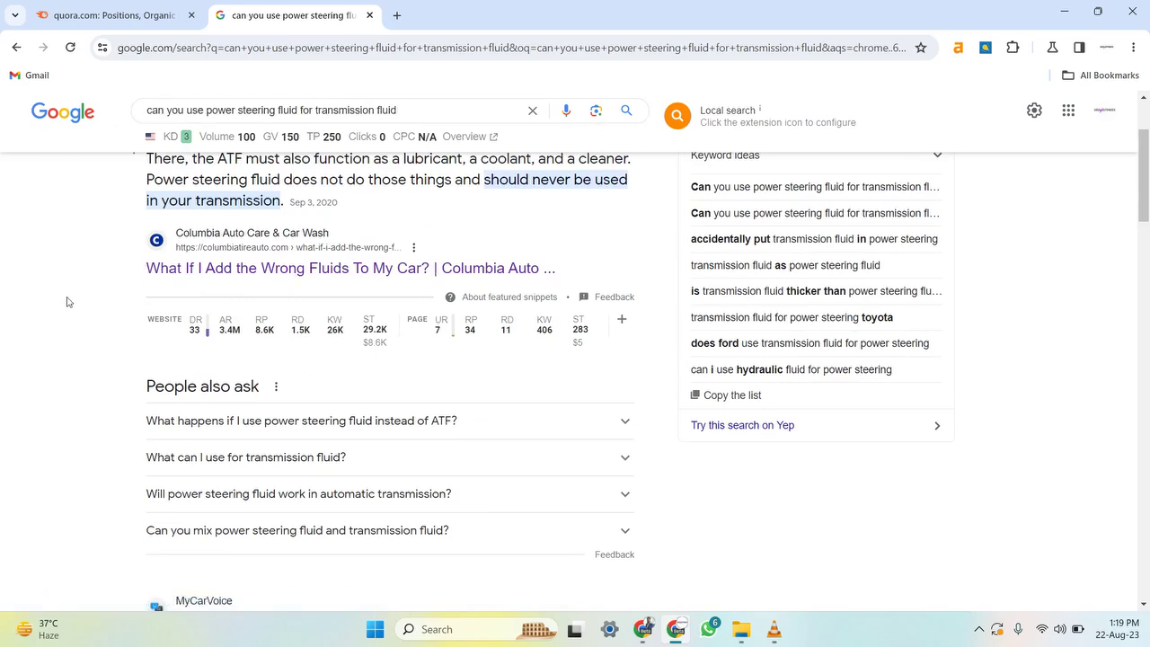
{"action": "left_click_drag", "start_coordinate": [117, 292], "coordinate": [584, 292]}
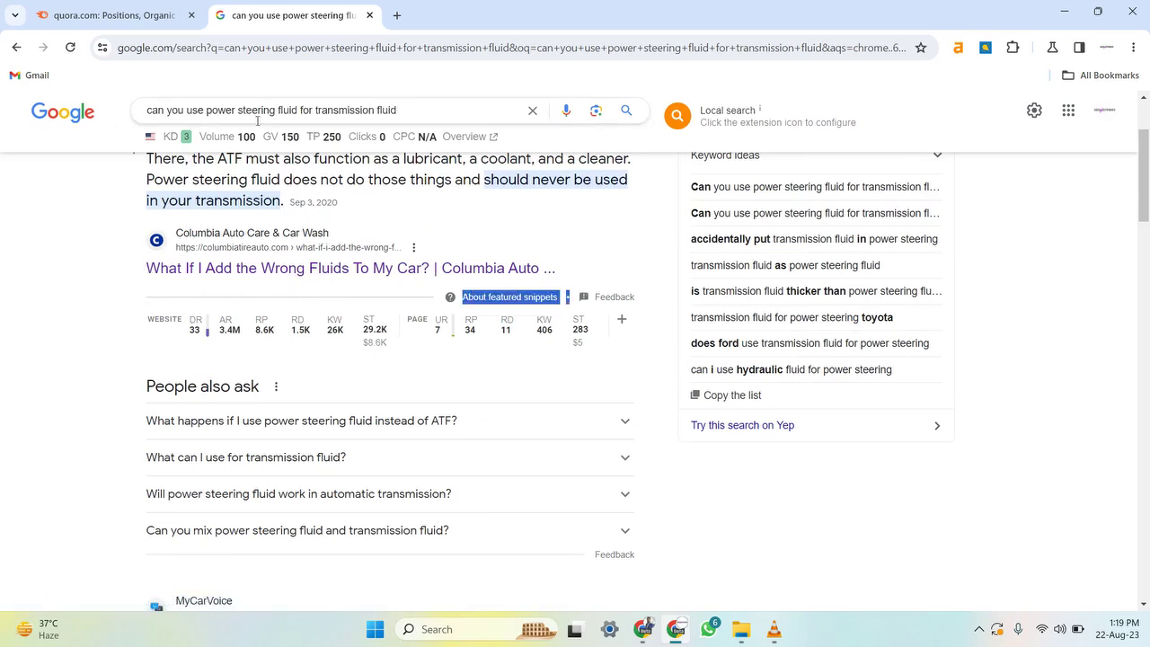
{"action": "left_click", "coordinate": [25, 281]}
{"action": "scroll", "coordinate": [26, 282], "scroll_direction": "down", "scroll_amount": 3}
{"action": "middle_click", "coordinate": [153, 337]}
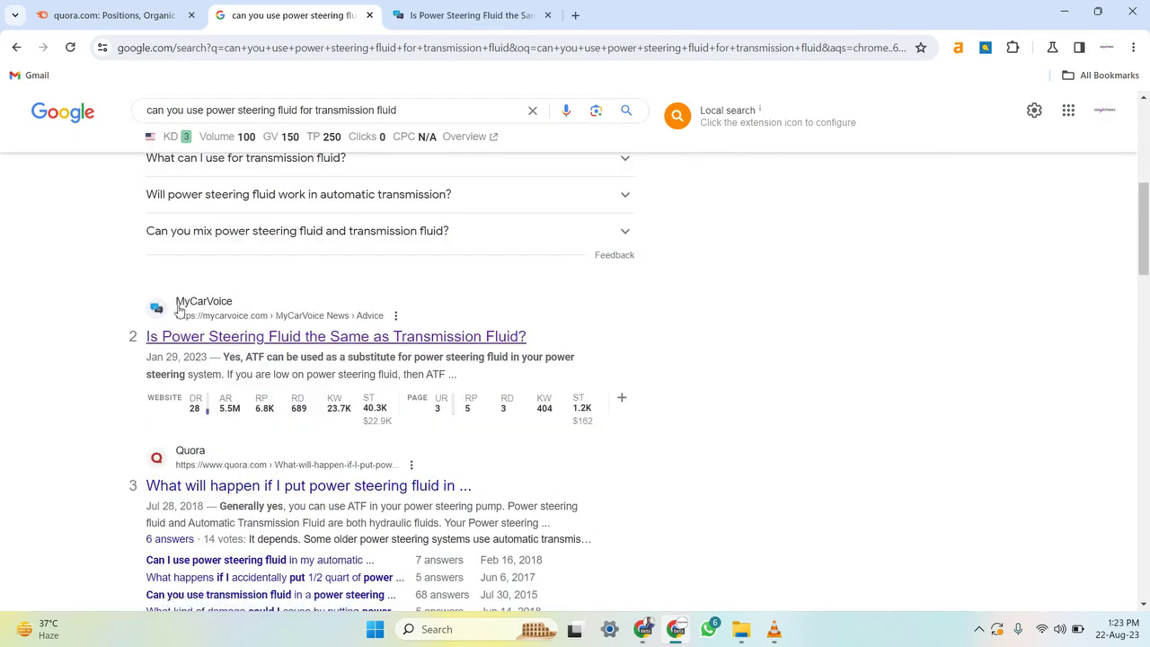
Step: Compare the MyCarVoice result's title with the query and examine the third-ranked Quora result and its website metrics
{"action": "left_click_drag", "start_coordinate": [120, 337], "coordinate": [552, 334]}
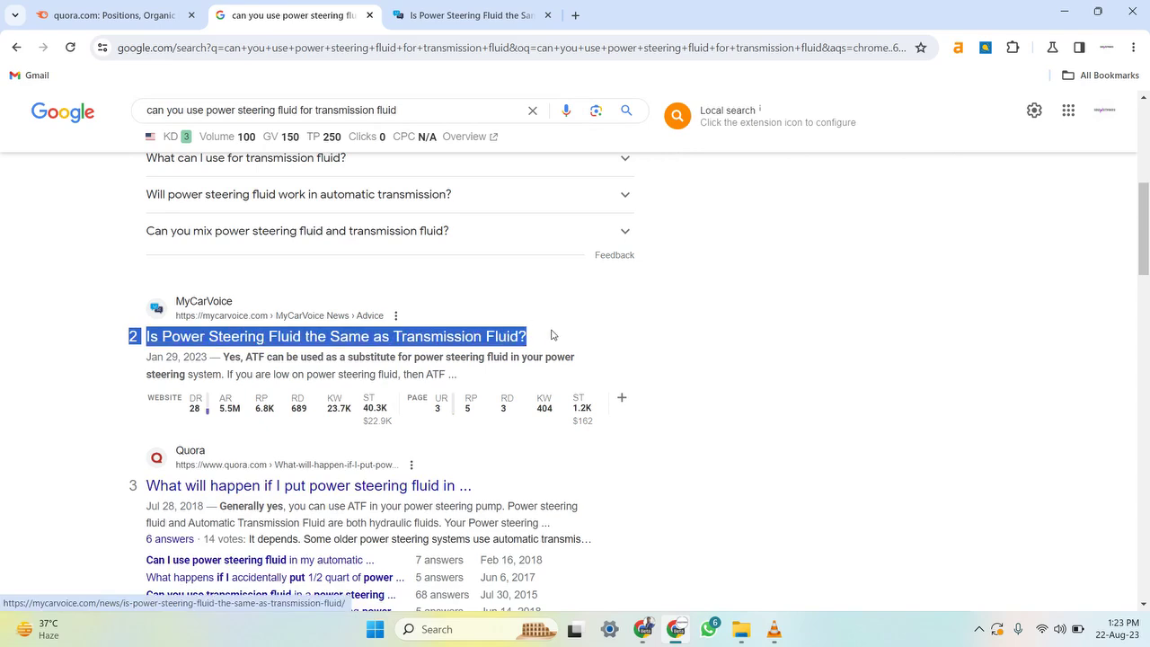
{"action": "left_click", "coordinate": [549, 336]}
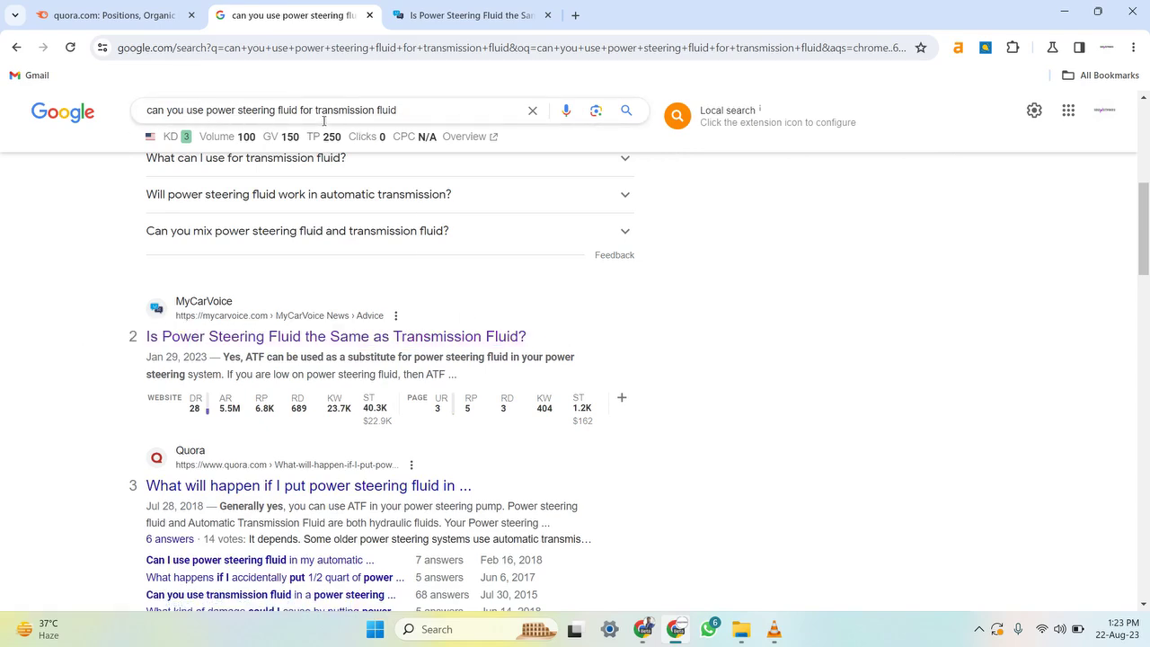
{"action": "scroll", "coordinate": [108, 325], "scroll_direction": "down", "scroll_amount": 2}
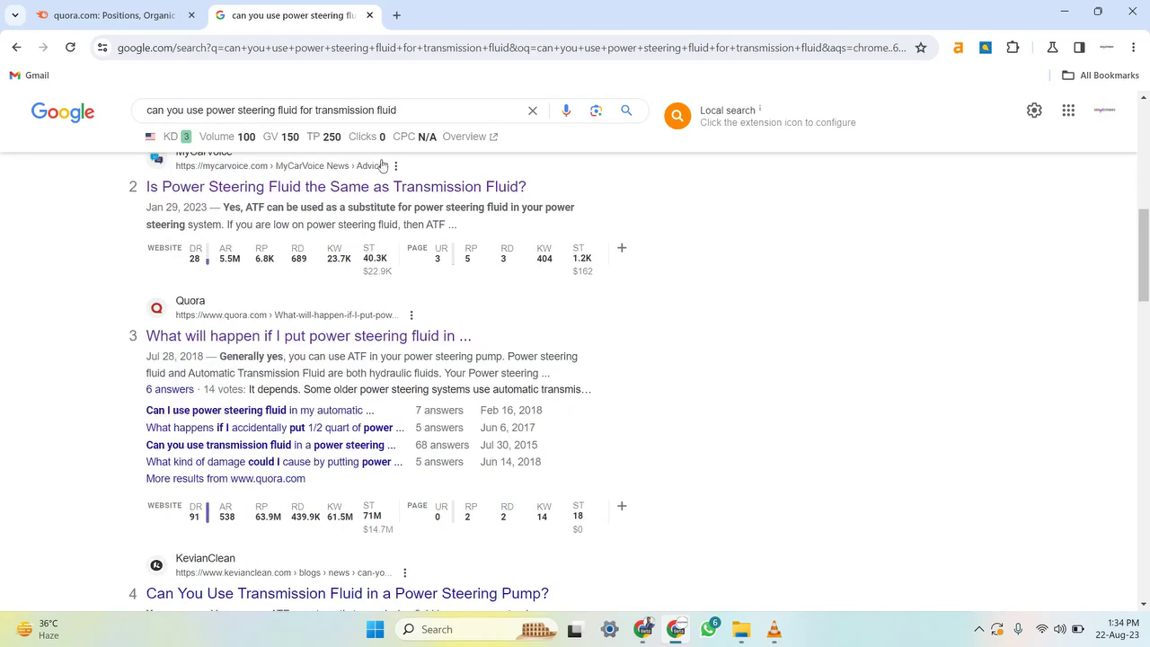
{"action": "left_click_drag", "start_coordinate": [104, 319], "coordinate": [639, 485]}
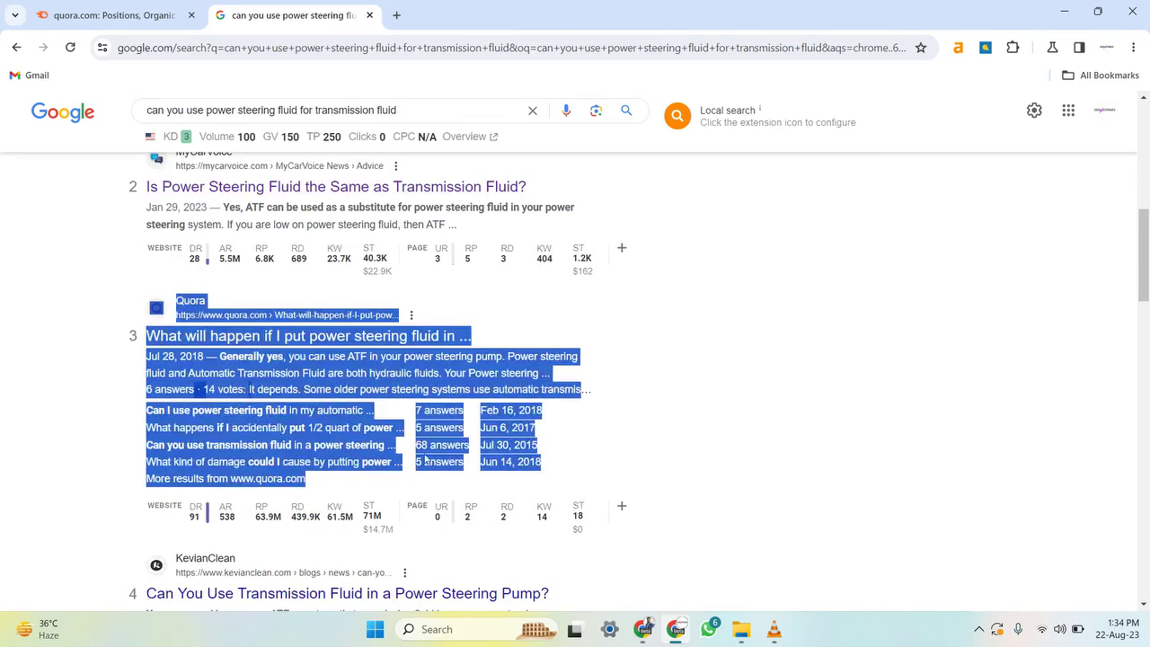
{"action": "left_click", "coordinate": [4, 431]}
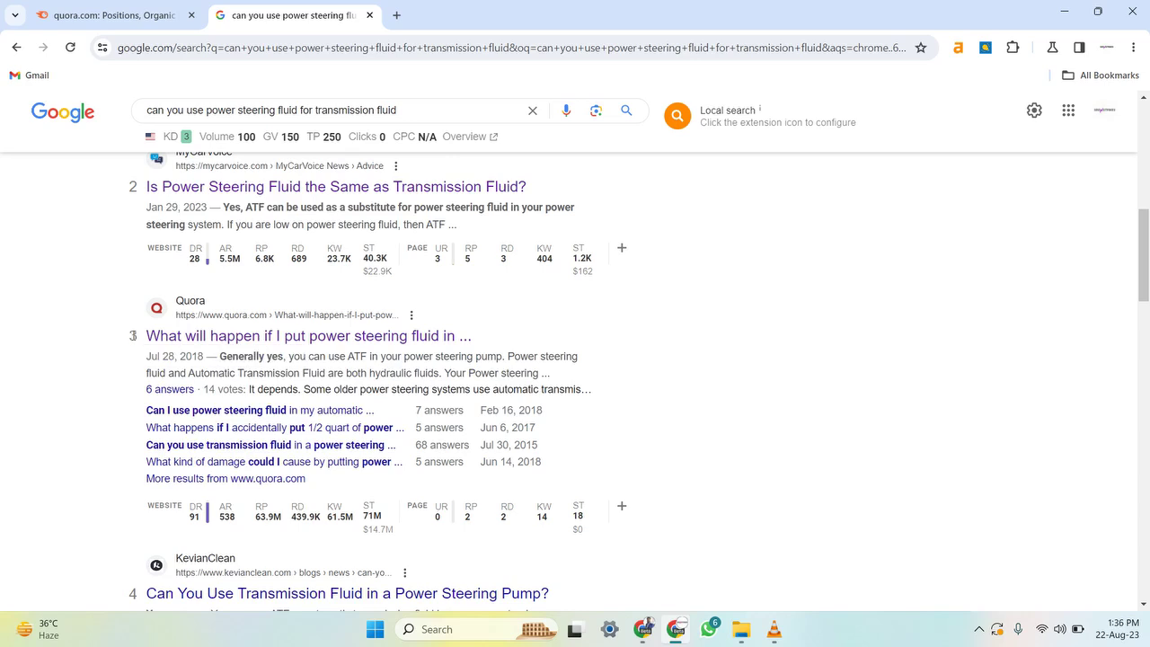
{"action": "left_click_drag", "start_coordinate": [72, 297], "coordinate": [654, 512]}
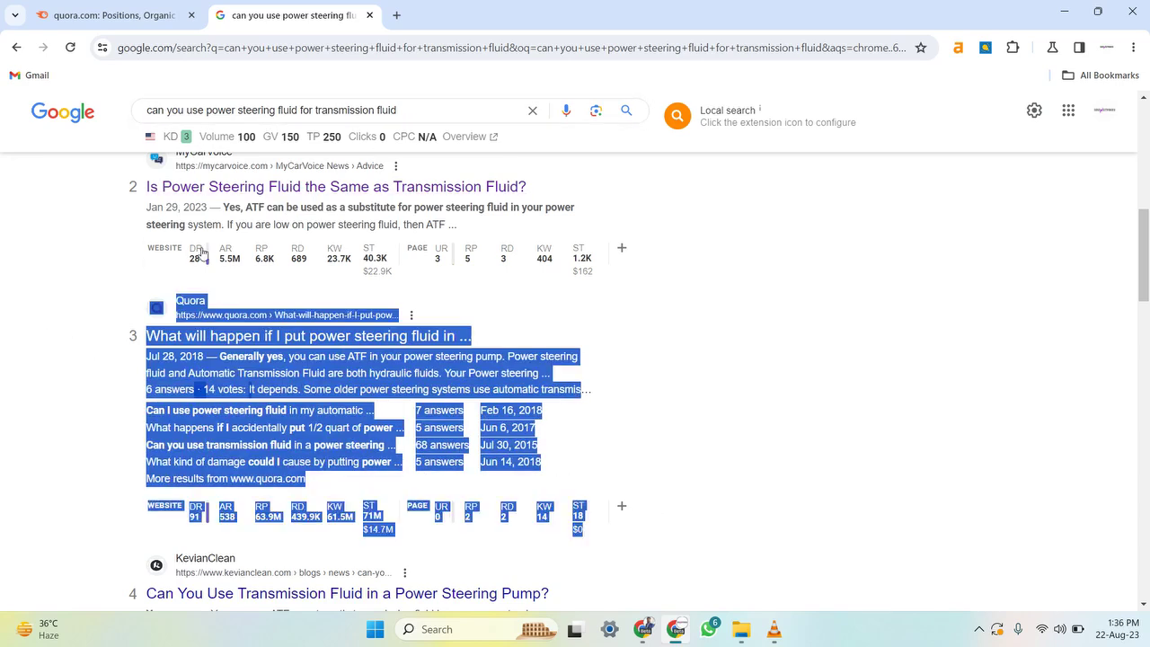
{"action": "left_click", "coordinate": [83, 329]}
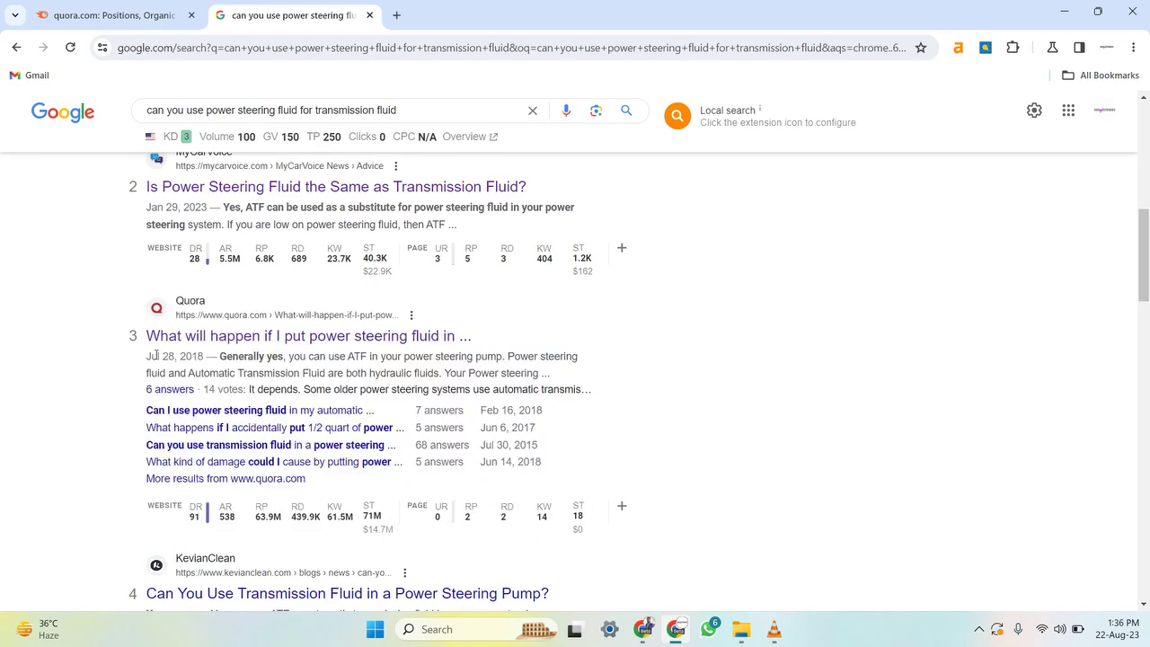
{"action": "left_click_drag", "start_coordinate": [87, 294], "coordinate": [557, 478]}
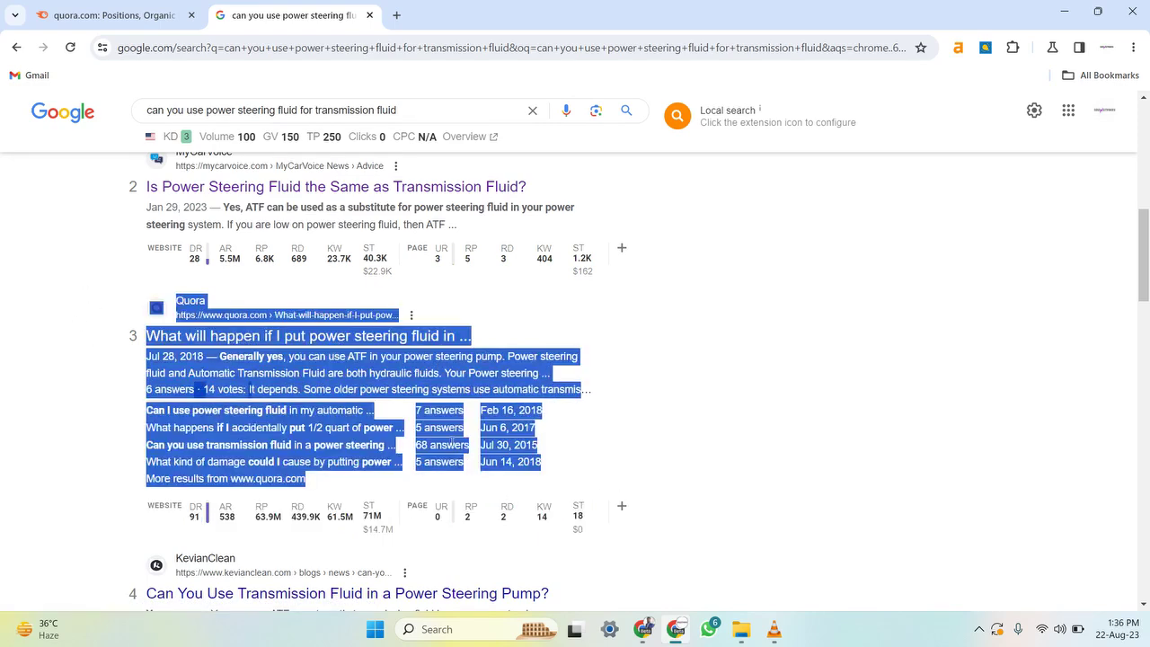
{"action": "left_click", "coordinate": [65, 395]}
Step: Compare the Quora result with the MyCarVoice result ranked directly above it
{"action": "scroll", "coordinate": [64, 395], "scroll_direction": "up", "scroll_amount": 1}
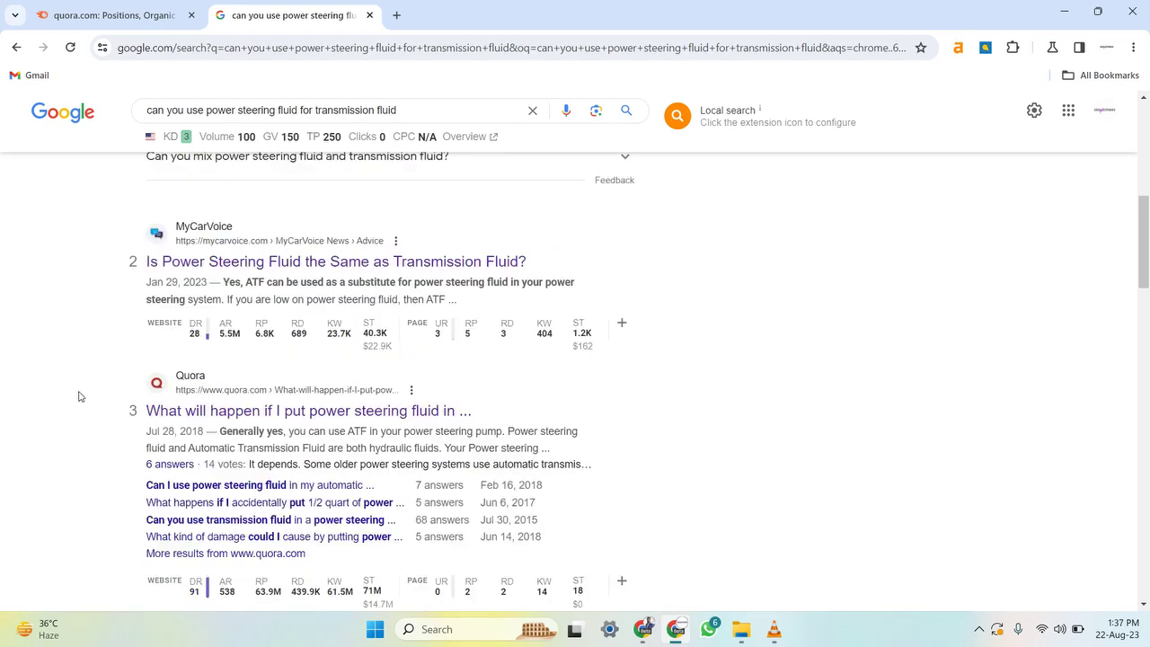
{"action": "left_click_drag", "start_coordinate": [85, 374], "coordinate": [539, 553]}
{"action": "scroll", "coordinate": [87, 310], "scroll_direction": "up", "scroll_amount": 1}
{"action": "left_click_drag", "start_coordinate": [87, 310], "coordinate": [116, 477]}
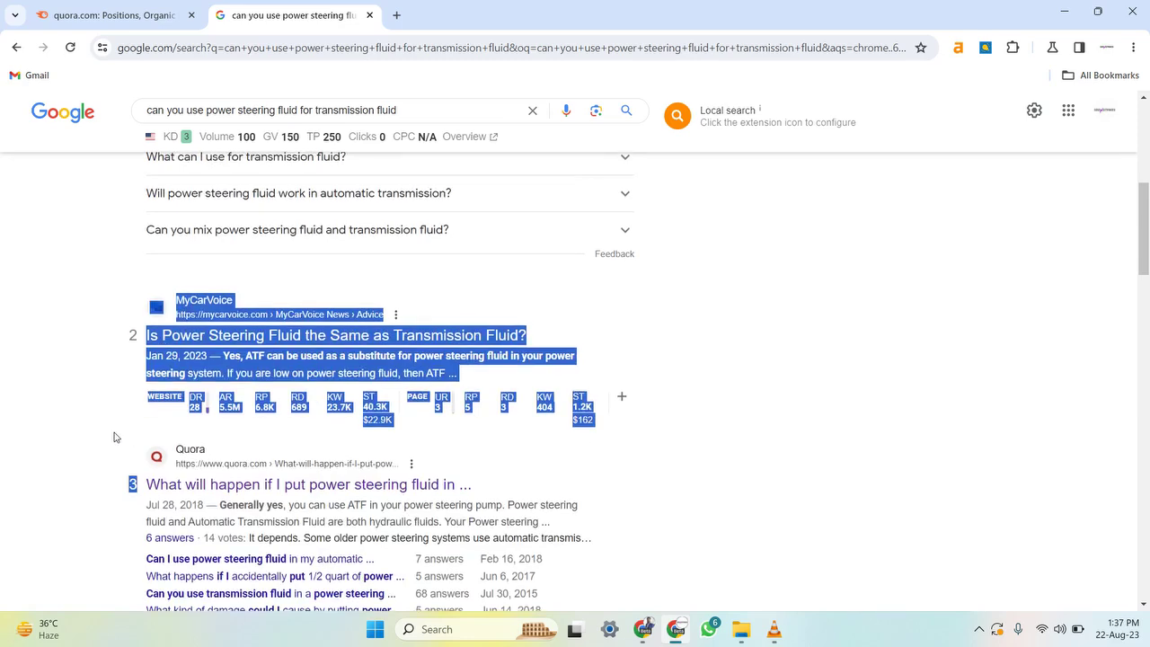
{"action": "scroll", "coordinate": [116, 477], "scroll_direction": "down", "scroll_amount": 2}
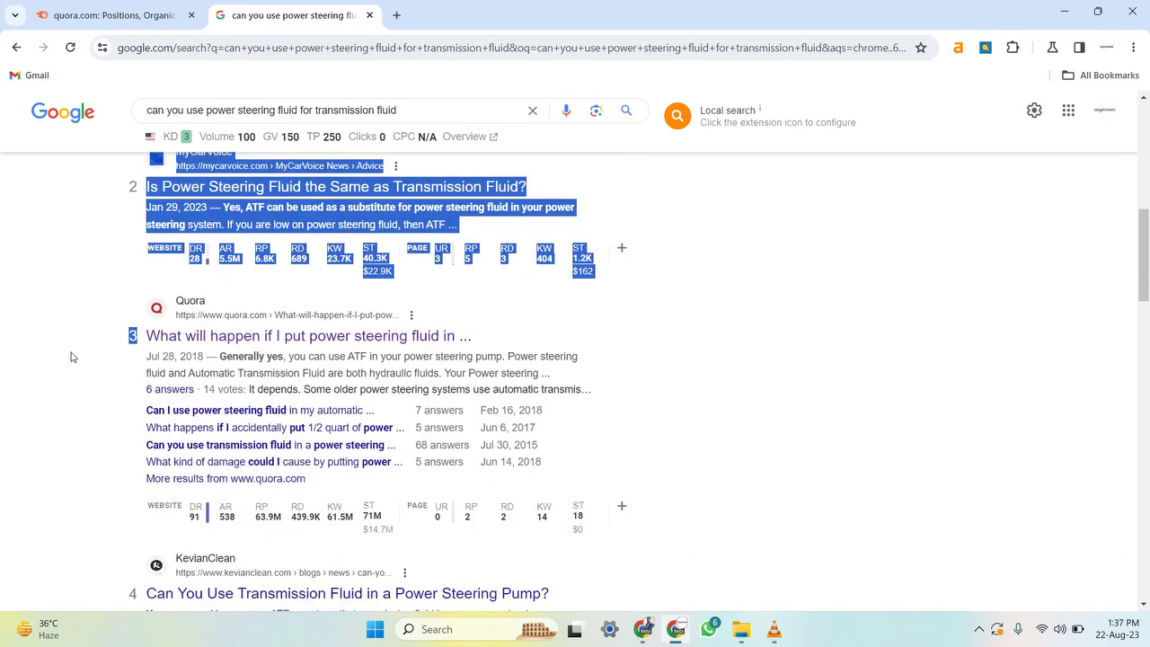
{"action": "scroll", "coordinate": [68, 359], "scroll_direction": "up", "scroll_amount": 1}
Step: Review the Columbia Auto Care featured snippet's answer to the query
{"action": "scroll", "coordinate": [68, 359], "scroll_direction": "up", "scroll_amount": 7}
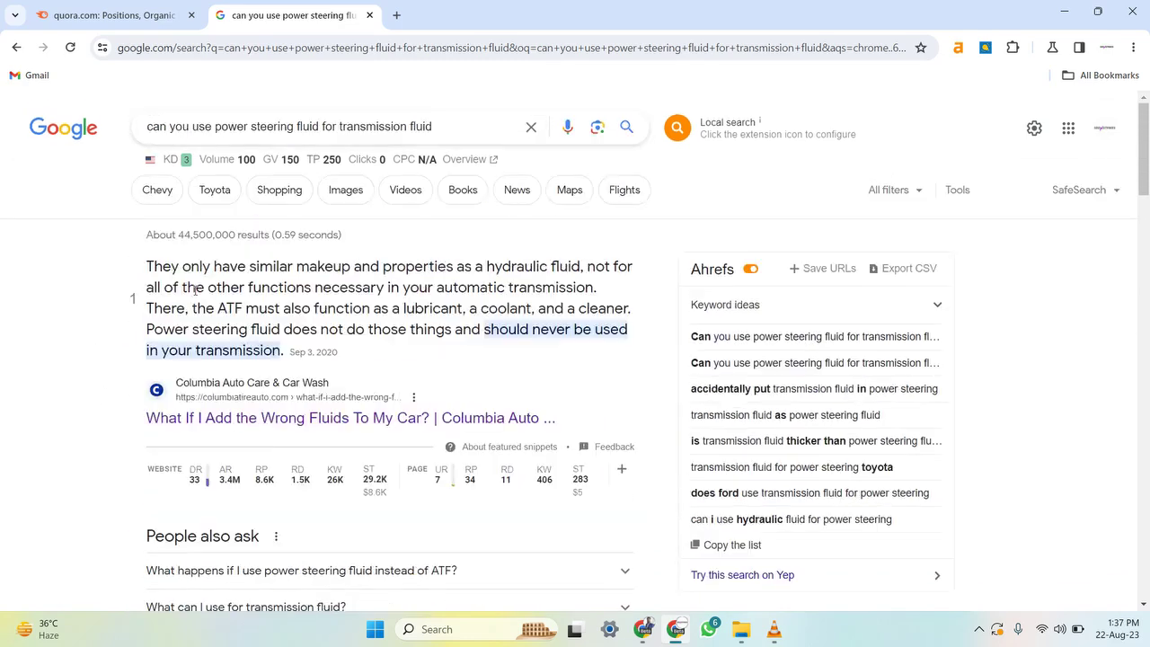
{"action": "left_click_drag", "start_coordinate": [144, 264], "coordinate": [13, 430]}
{"action": "left_click", "coordinate": [13, 429]}
{"action": "scroll", "coordinate": [31, 392], "scroll_direction": "down", "scroll_amount": 8}
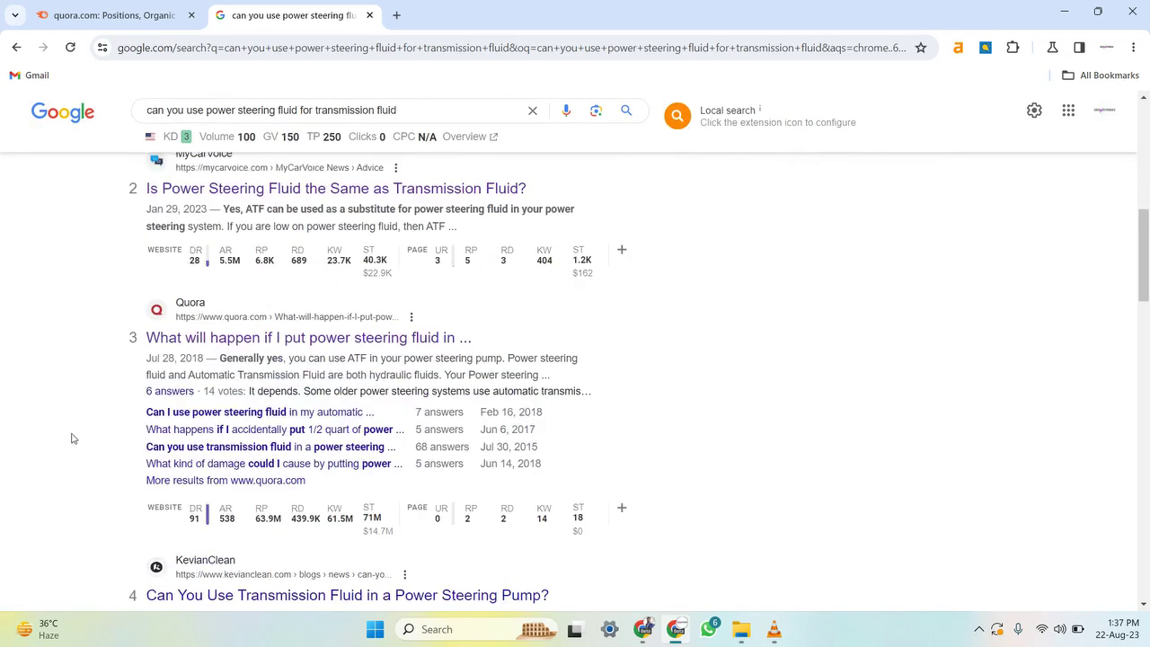
Step: Compare the Quora and KevianClean results with the query "can you use power steering fluid for transmission fluid"
{"action": "left_click_drag", "start_coordinate": [86, 301], "coordinate": [641, 457]}
{"action": "scroll", "coordinate": [56, 383], "scroll_direction": "down", "scroll_amount": 3}
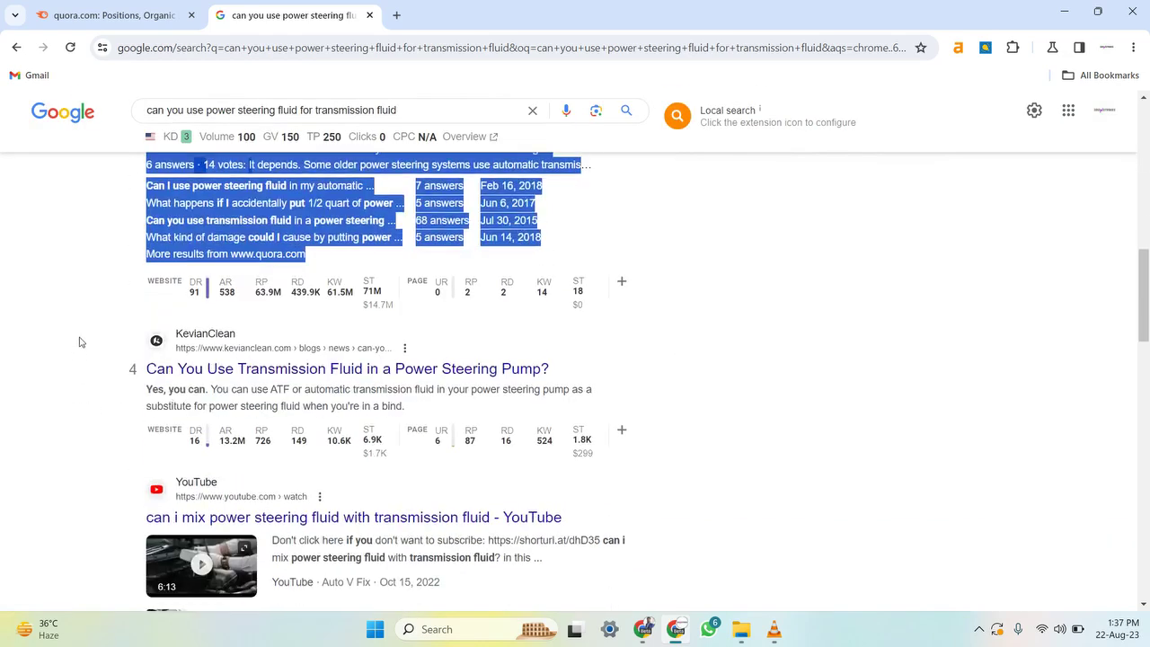
{"action": "left_click_drag", "start_coordinate": [77, 339], "coordinate": [428, 473]}
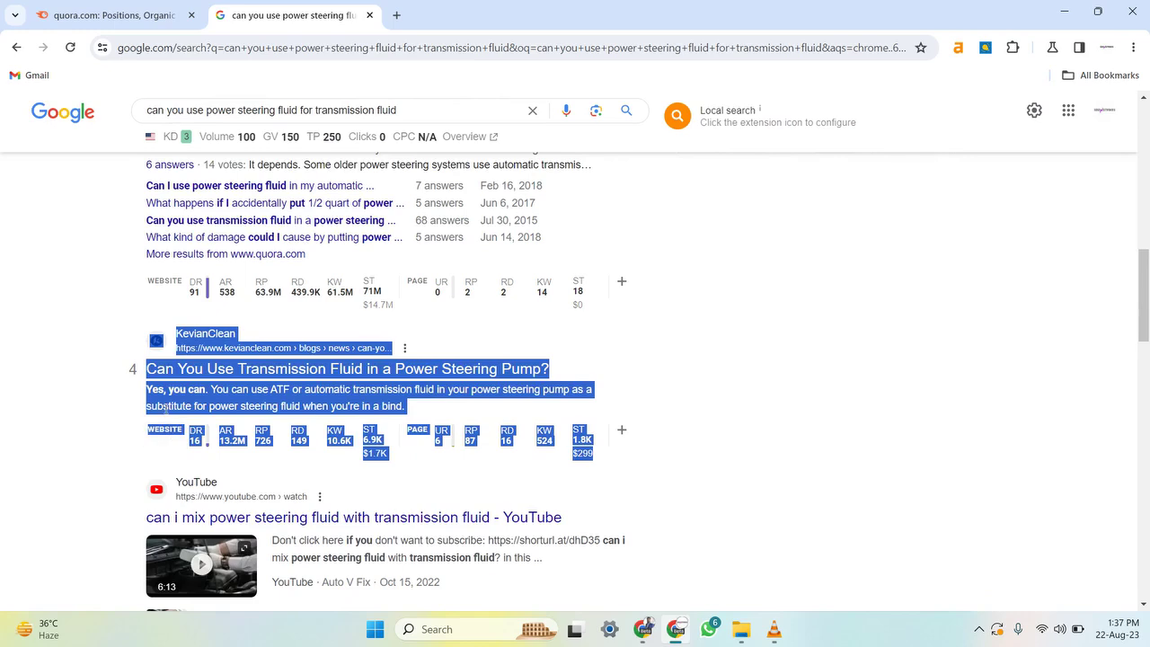
{"action": "scroll", "coordinate": [197, 400], "scroll_direction": "up", "scroll_amount": 3}
{"action": "left_click_drag", "start_coordinate": [397, 109], "coordinate": [134, 114]}
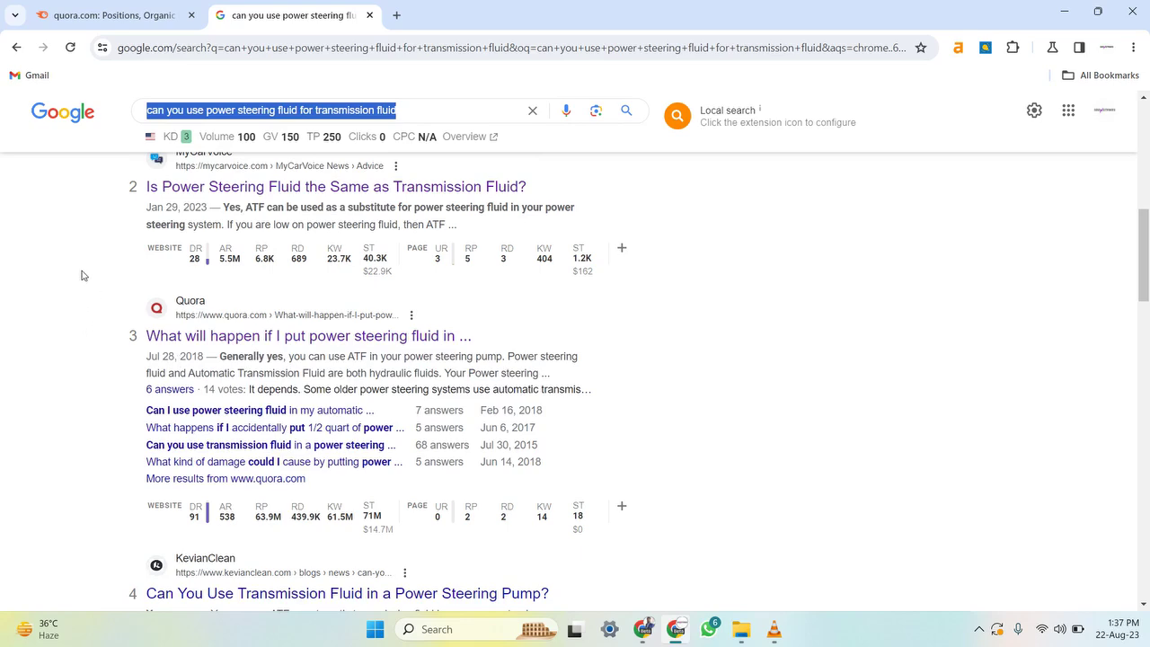
Step: Examine the lower-ranked results down to the ninth-place GameFAQs discussion and its metrics
{"action": "scroll", "coordinate": [69, 354], "scroll_direction": "down", "scroll_amount": 15}
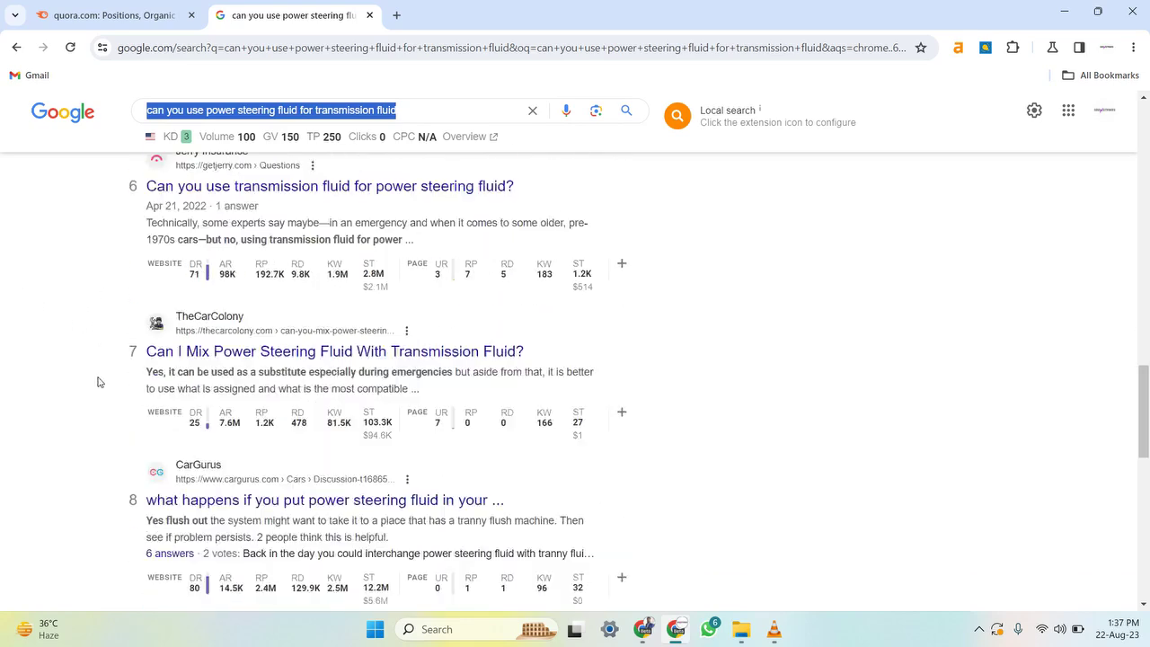
{"action": "scroll", "coordinate": [165, 438], "scroll_direction": "up", "scroll_amount": 3}
{"action": "left_click_drag", "start_coordinate": [105, 425], "coordinate": [629, 547]}
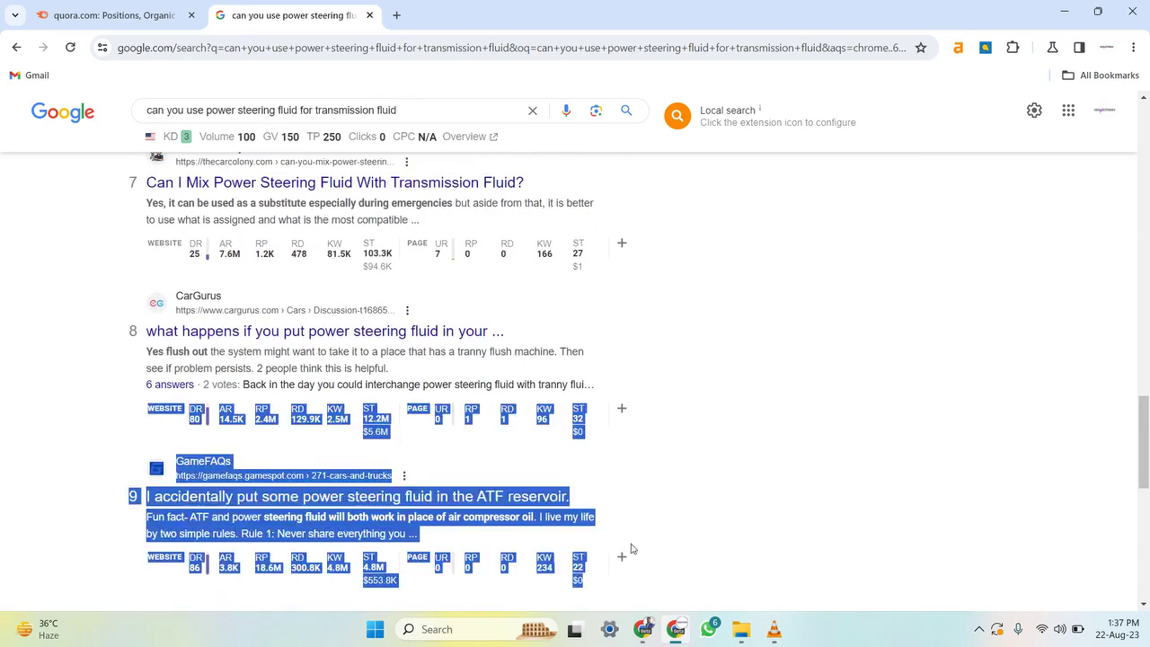
{"action": "left_click", "coordinate": [82, 455]}
Step: Recheck the higher-ranked results, from the featured snippet through MyCarVoice and Quora to KevianClean, for relevance and domain rating
{"action": "scroll", "coordinate": [90, 459], "scroll_direction": "up", "scroll_amount": 10}
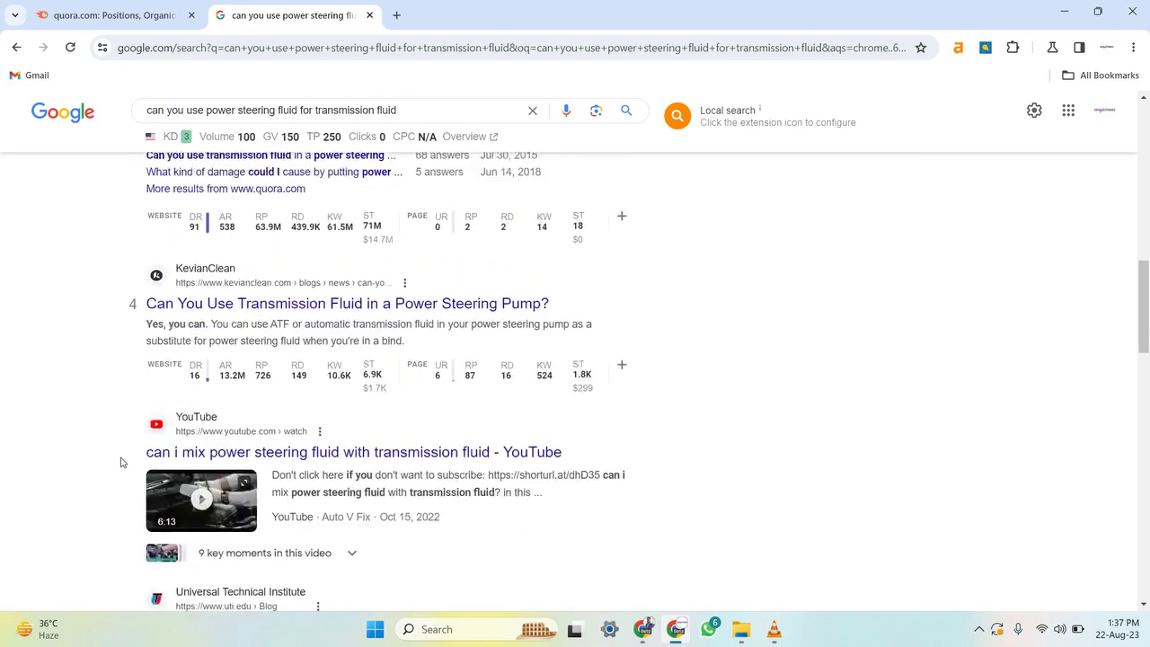
{"action": "scroll", "coordinate": [122, 462], "scroll_direction": "up", "scroll_amount": 3}
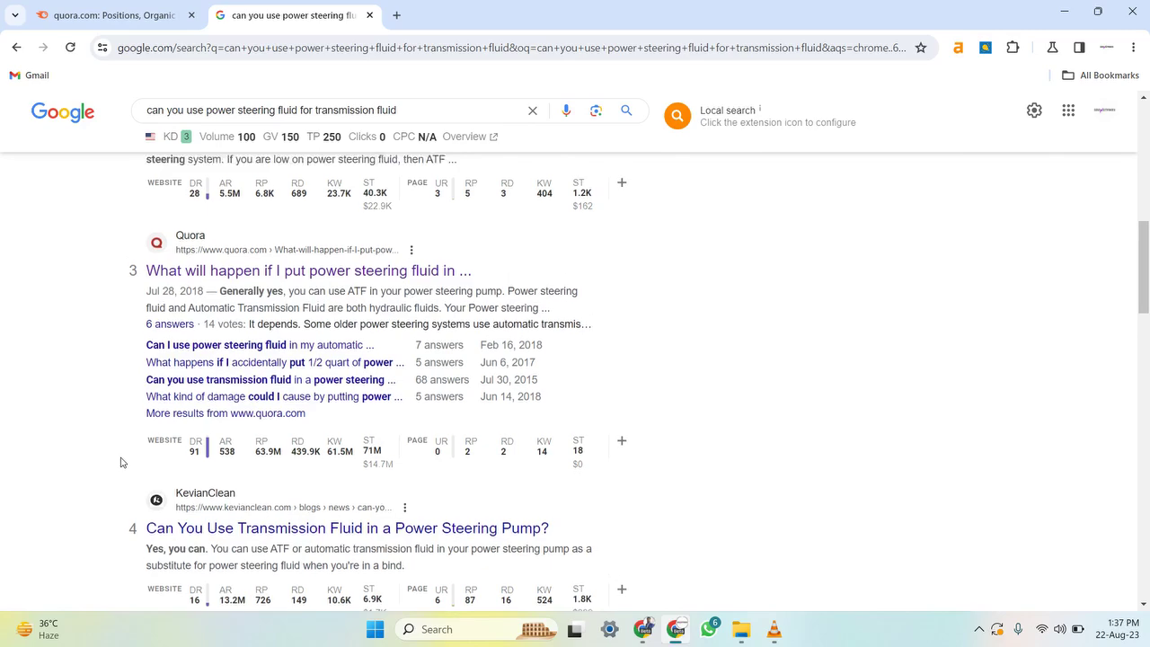
{"action": "left_click_drag", "start_coordinate": [117, 371], "coordinate": [444, 450]}
{"action": "scroll", "coordinate": [162, 378], "scroll_direction": "up", "scroll_amount": 2}
{"action": "scroll", "coordinate": [162, 377], "scroll_direction": "up", "scroll_amount": 3}
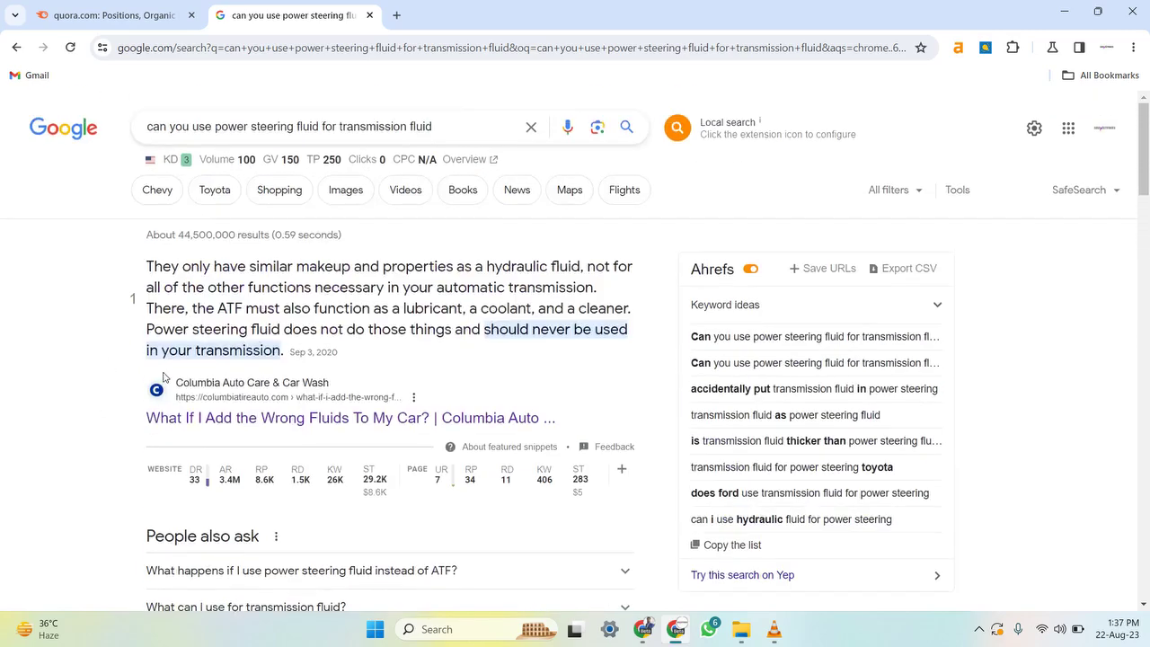
{"action": "scroll", "coordinate": [54, 373], "scroll_direction": "down", "scroll_amount": 3}
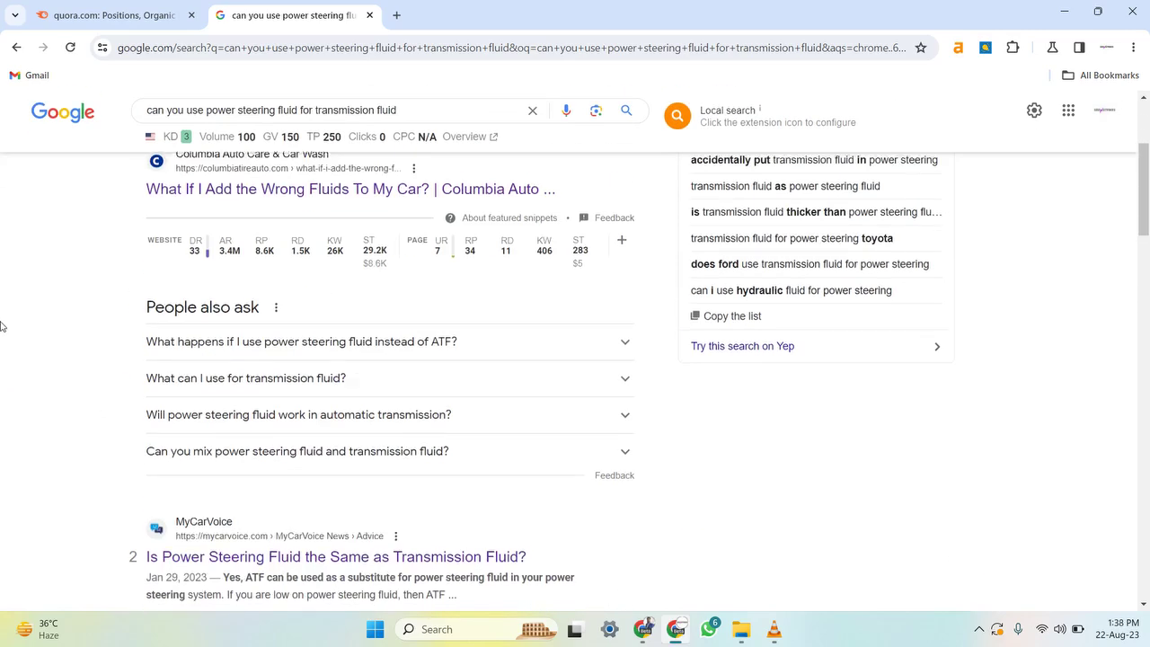
{"action": "scroll", "coordinate": [4, 333], "scroll_direction": "down", "scroll_amount": 2}
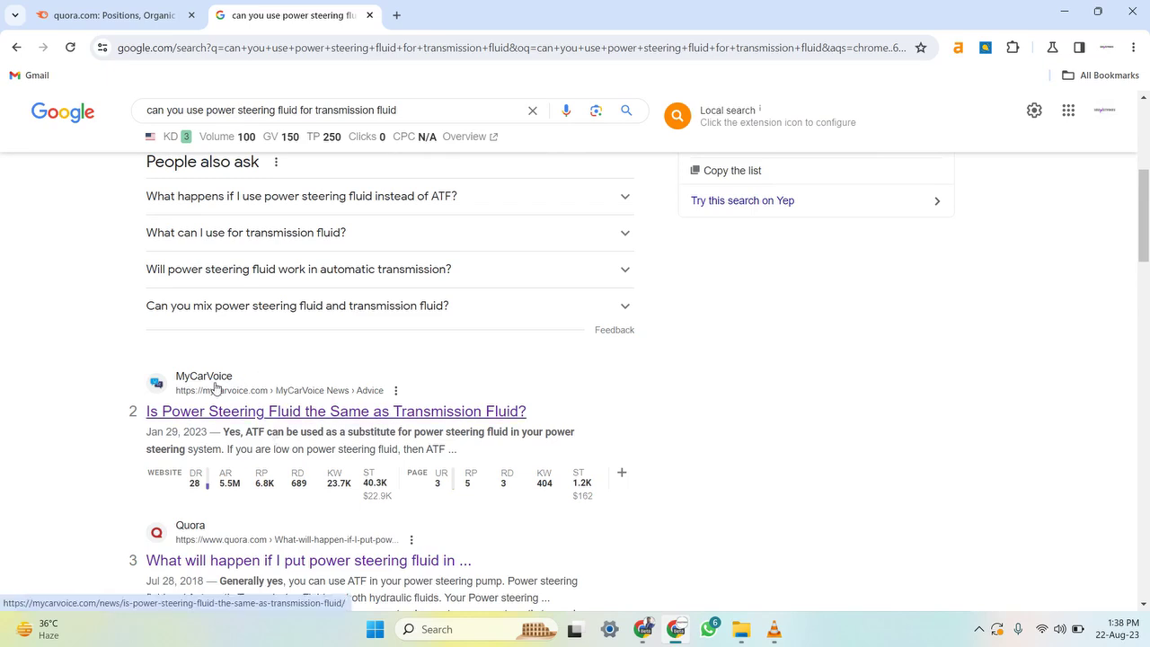
{"action": "scroll", "coordinate": [153, 340], "scroll_direction": "down", "scroll_amount": 2}
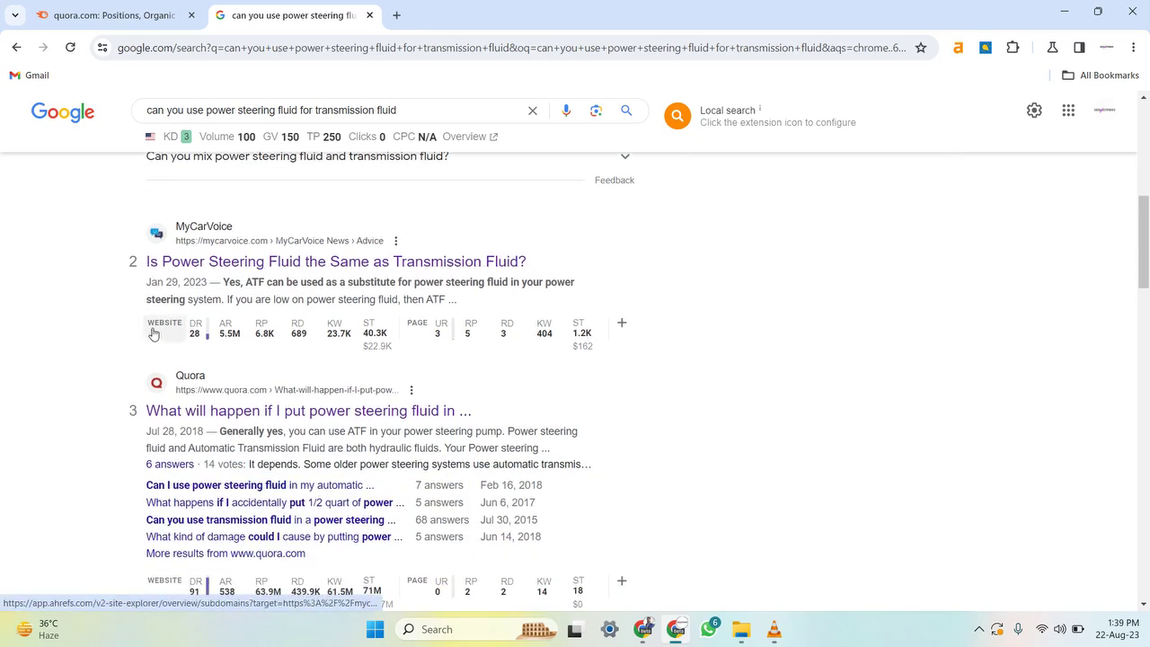
{"action": "scroll", "coordinate": [86, 298], "scroll_direction": "down", "scroll_amount": 4}
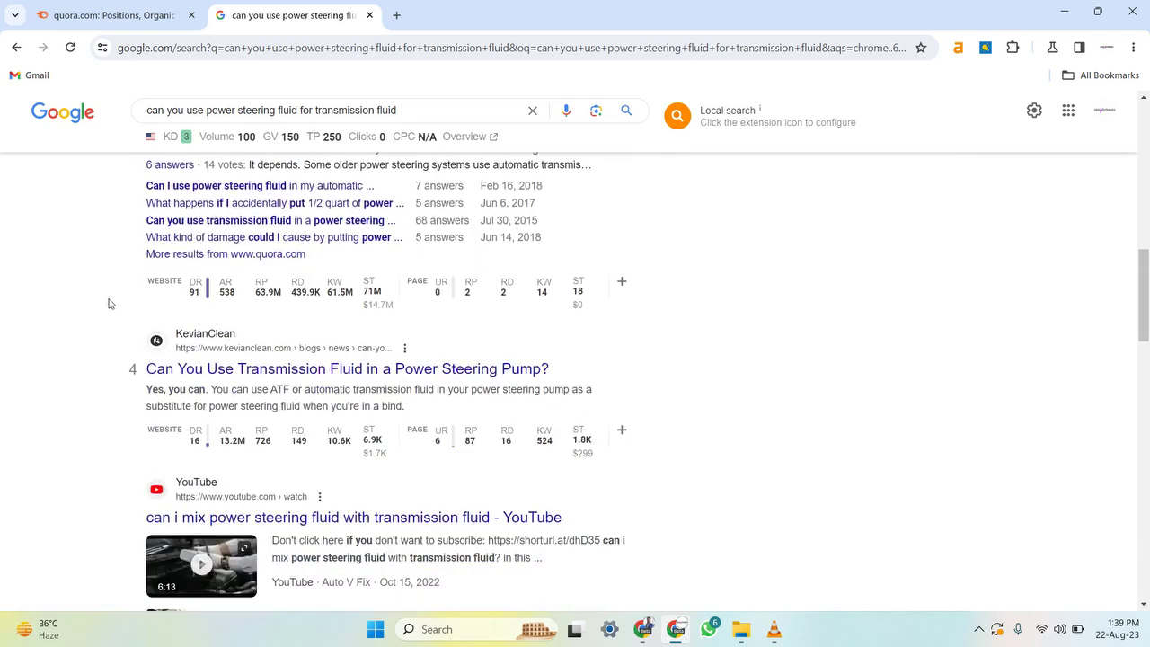
Step: Search Google for the suggested related query "is transmission fluid thicker than power steering fluid"
{"action": "scroll", "coordinate": [119, 303], "scroll_direction": "up", "scroll_amount": 10}
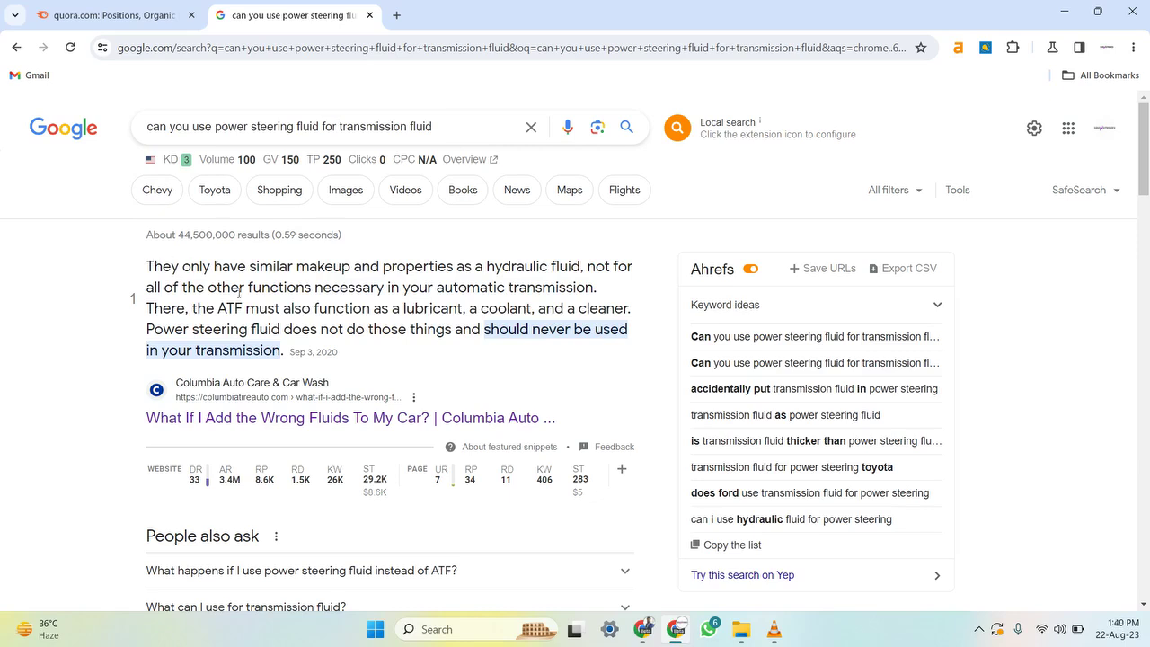
{"action": "left_click_drag", "start_coordinate": [249, 126], "coordinate": [435, 128]}
{"action": "left_click", "coordinate": [1, 274]}
{"action": "left_click", "coordinate": [464, 131]}
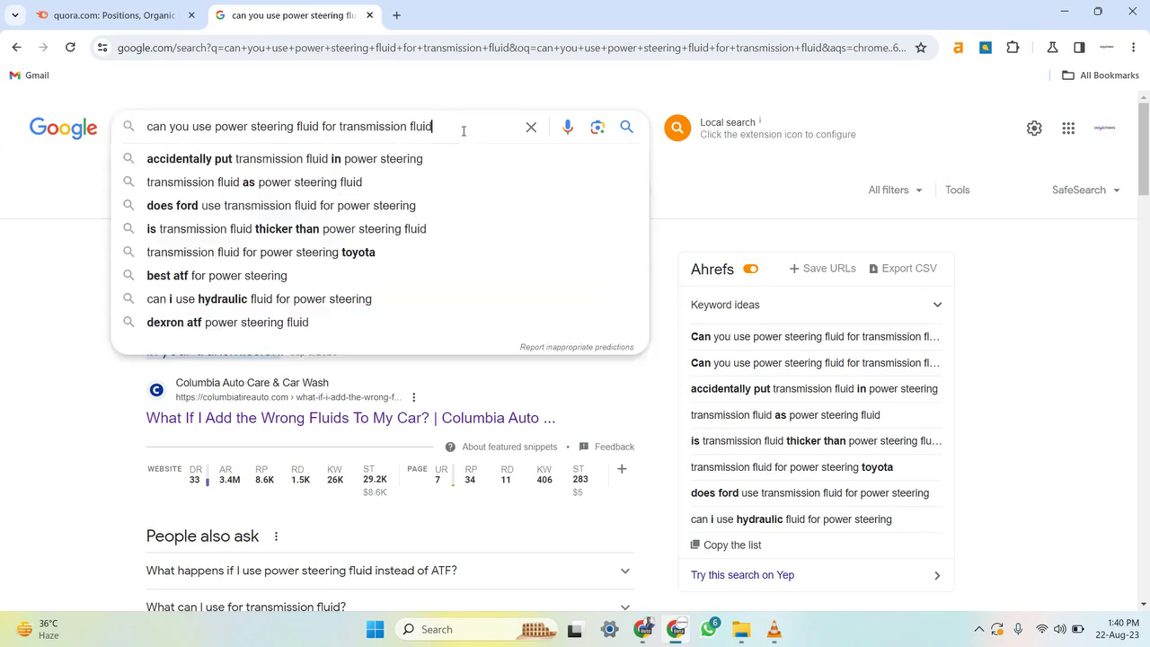
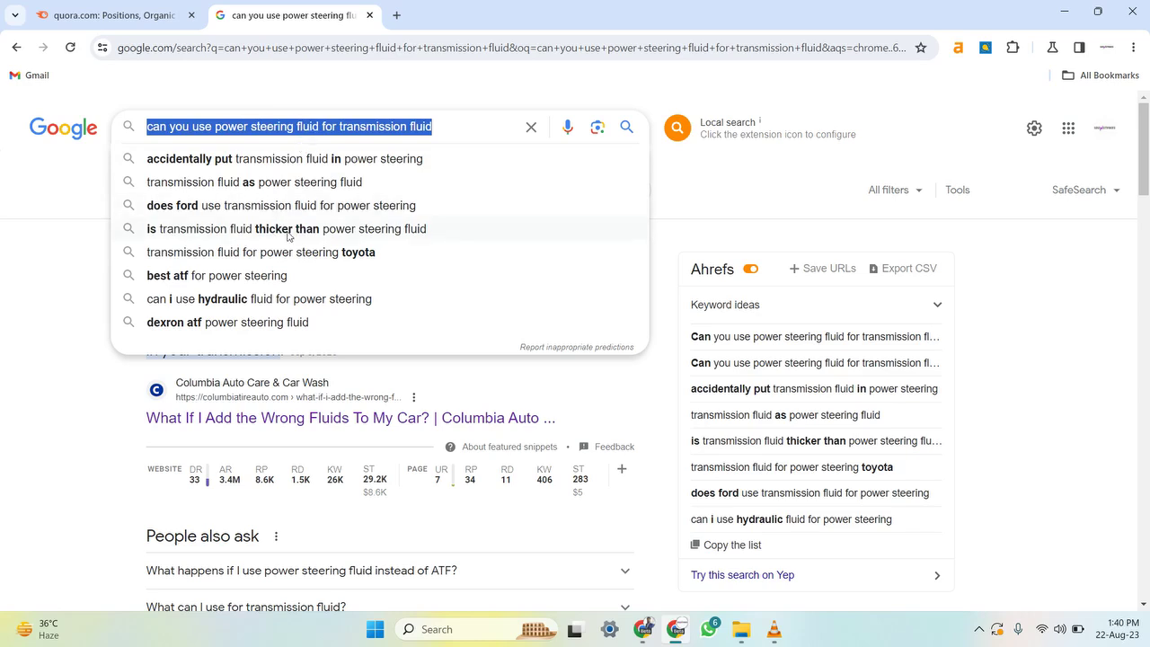
{"action": "left_click", "coordinate": [287, 230]}
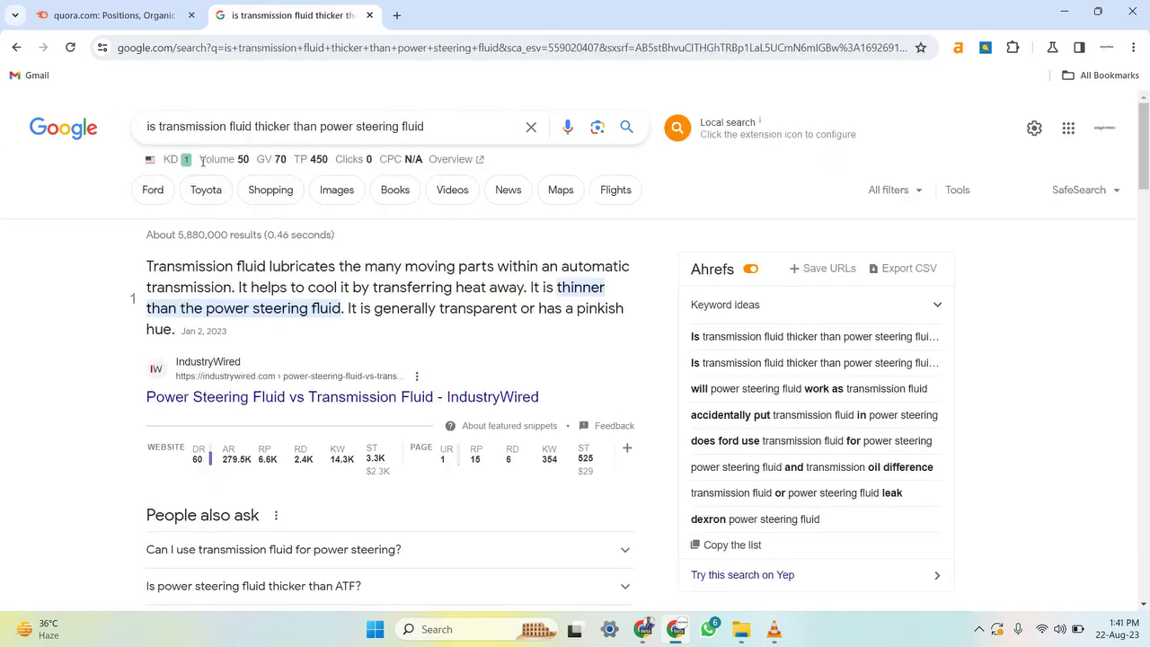
Step: Check the new query's keyword difficulty and volume, and compare the IndustryWired snippet title with the query
{"action": "left_click_drag", "start_coordinate": [213, 160], "coordinate": [163, 159]}
{"action": "left_click", "coordinate": [22, 324]}
{"action": "scroll", "coordinate": [90, 286], "scroll_direction": "down", "scroll_amount": 2}
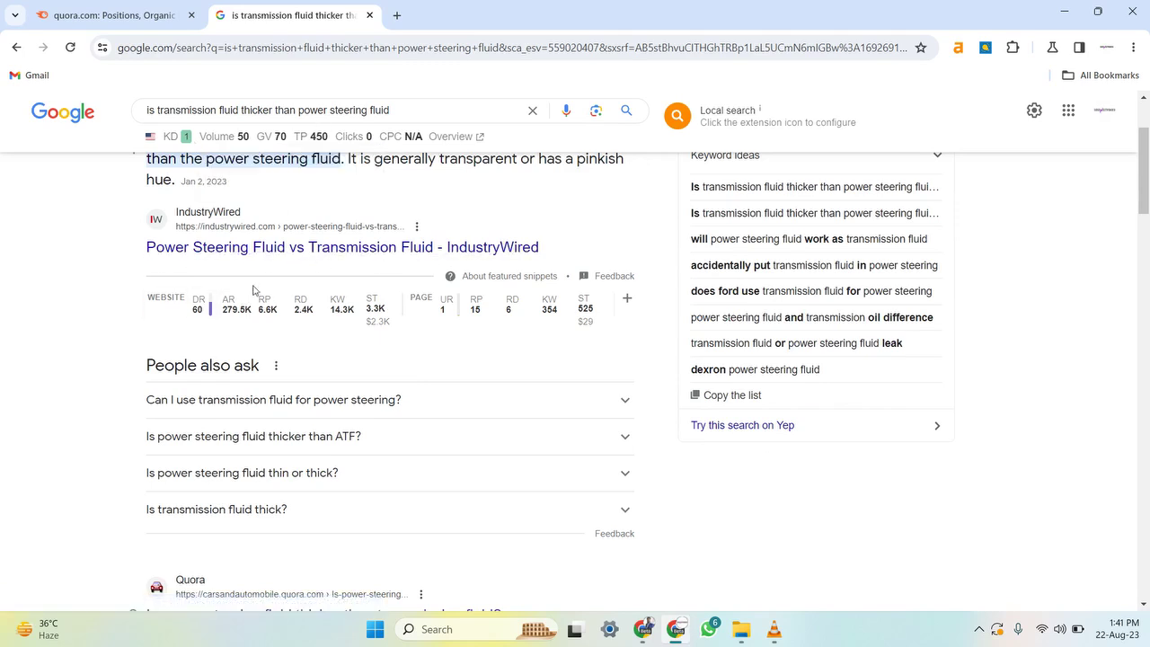
{"action": "left_click_drag", "start_coordinate": [64, 239], "coordinate": [539, 247]}
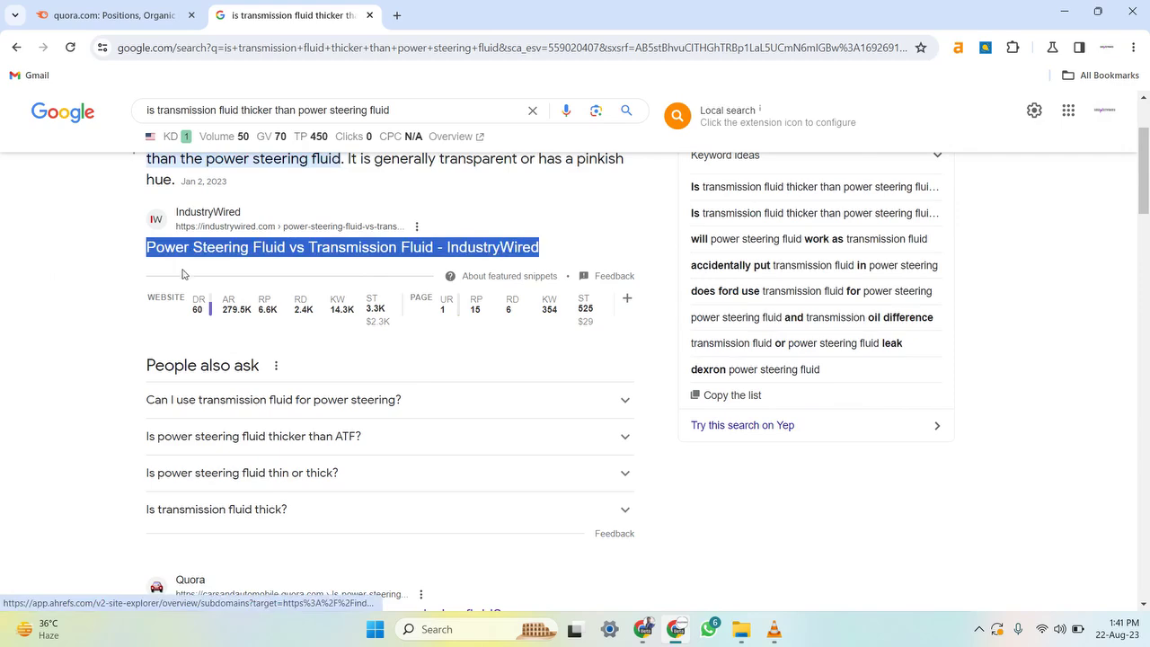
{"action": "scroll", "coordinate": [130, 310], "scroll_direction": "up", "scroll_amount": 1}
{"action": "scroll", "coordinate": [138, 319], "scroll_direction": "down", "scroll_amount": 3}
{"action": "scroll", "coordinate": [137, 319], "scroll_direction": "down", "scroll_amount": 3}
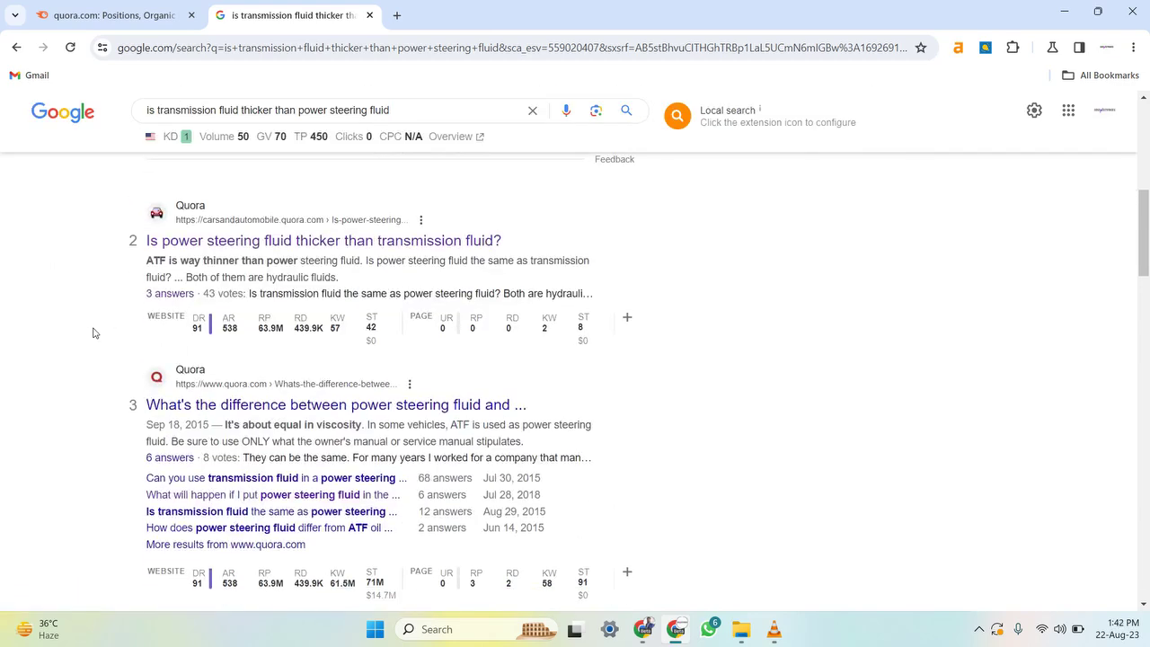
Step: Open the second- and third-ranked Quora results in new tabs and examine their listings on the results page
{"action": "middle_click", "coordinate": [199, 250]}
{"action": "middle_click", "coordinate": [220, 397]}
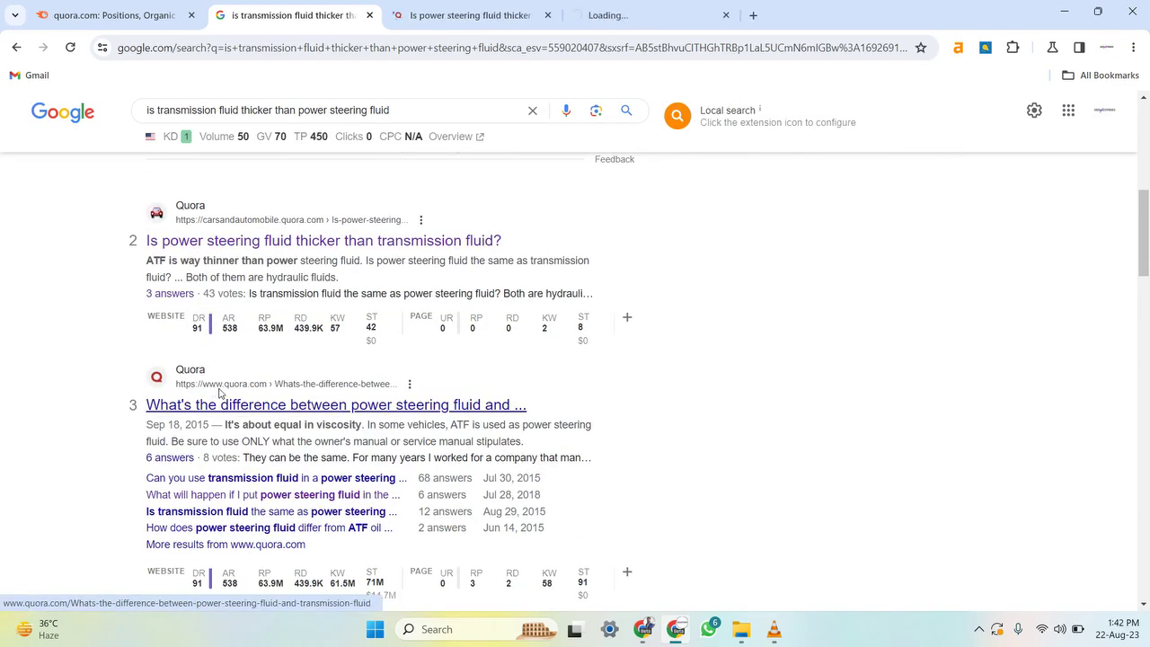
{"action": "left_click_drag", "start_coordinate": [85, 409], "coordinate": [305, 548]}
{"action": "scroll", "coordinate": [148, 513], "scroll_direction": "up", "scroll_amount": 3}
{"action": "scroll", "coordinate": [148, 514], "scroll_direction": "down", "scroll_amount": 3}
{"action": "left_click_drag", "start_coordinate": [157, 286], "coordinate": [573, 368]}
Step: View the two opened Quora question pages about power steering fluid and transmission fluid
{"action": "left_click", "coordinate": [467, 15]}
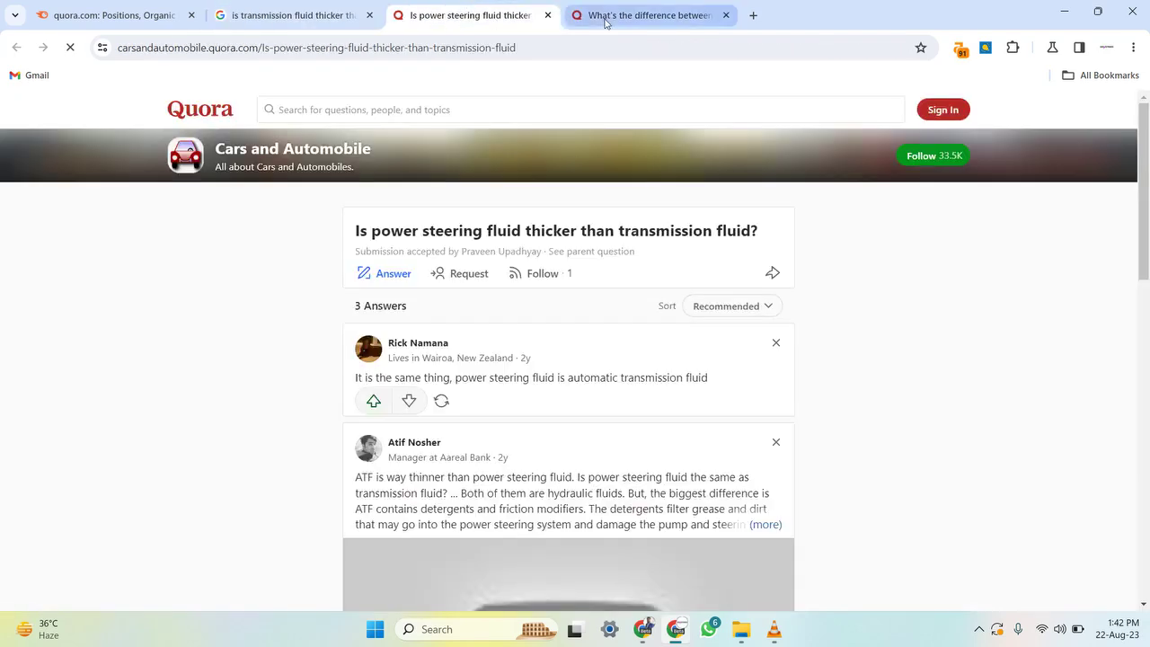
{"action": "key", "text": "ctrl+Tab"}
{"action": "key", "text": "ctrl+shift+Tab"}
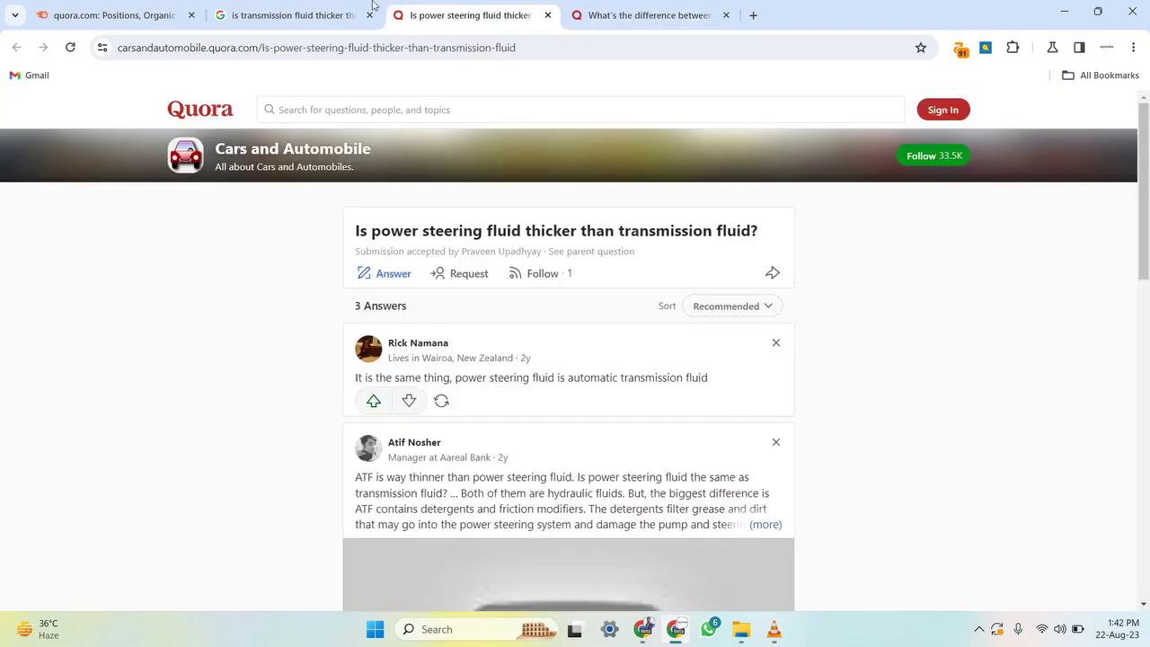
Step: Return to the Google results and examine the Quora listings and the fourth-ranked Car Fluid Pro listing with its site metrics
{"action": "key", "text": "ctrl+shift+Tab"}
{"action": "left_click", "coordinate": [98, 303]}
{"action": "left_click_drag", "start_coordinate": [83, 282], "coordinate": [593, 369]}
{"action": "scroll", "coordinate": [159, 398], "scroll_direction": "down", "scroll_amount": 2}
{"action": "left_click_drag", "start_coordinate": [154, 295], "coordinate": [201, 512]}
{"action": "left_click", "coordinate": [108, 418]}
{"action": "scroll", "coordinate": [46, 342], "scroll_direction": "down", "scroll_amount": 2}
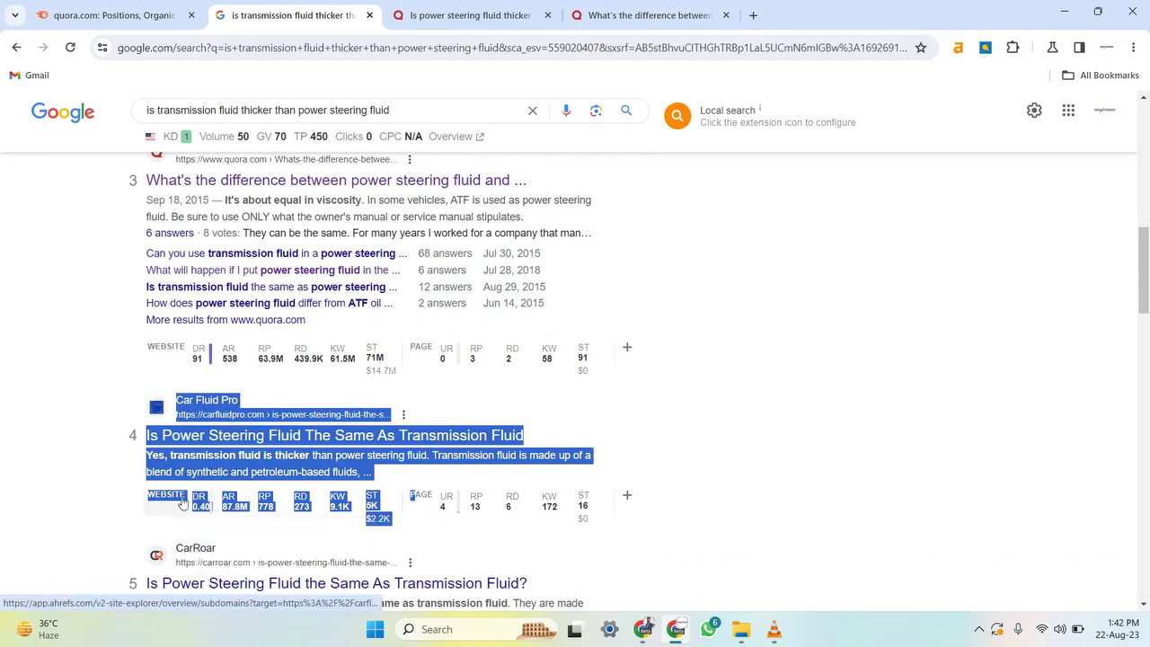
{"action": "left_click", "coordinate": [67, 492]}
{"action": "scroll", "coordinate": [72, 485], "scroll_direction": "up", "scroll_amount": 1}
{"action": "scroll", "coordinate": [82, 478], "scroll_direction": "up", "scroll_amount": 10}
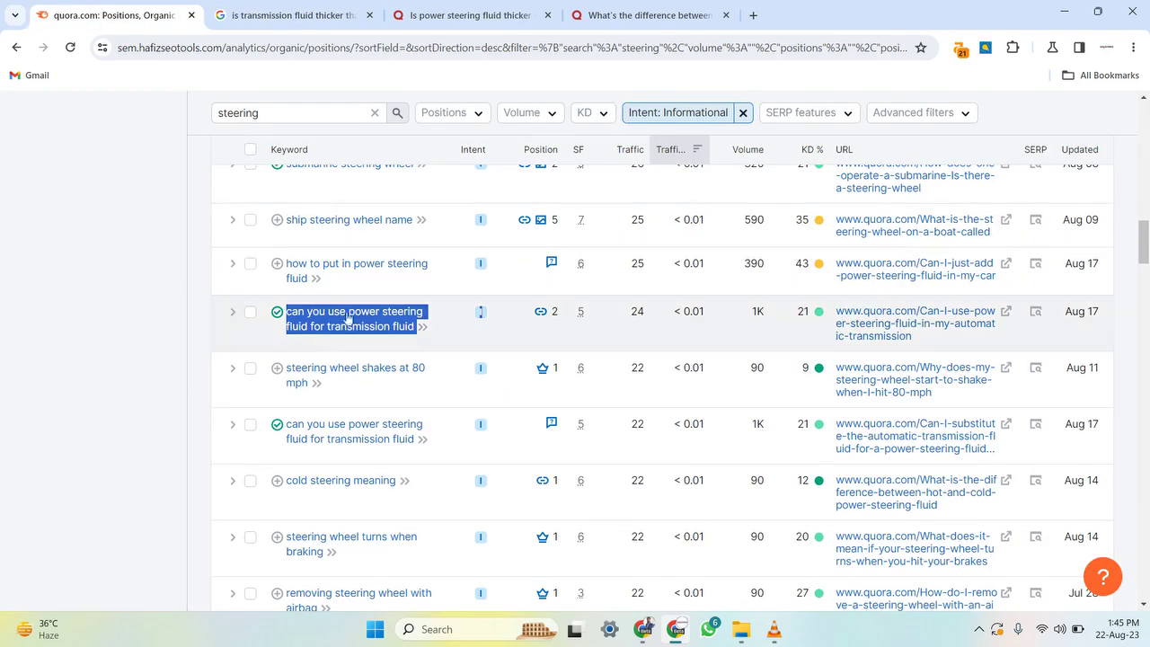
Step: Recheck the Google results for the transmission fluid thickness query and view the search suggestions for it
{"action": "left_click", "coordinate": [317, 5]}
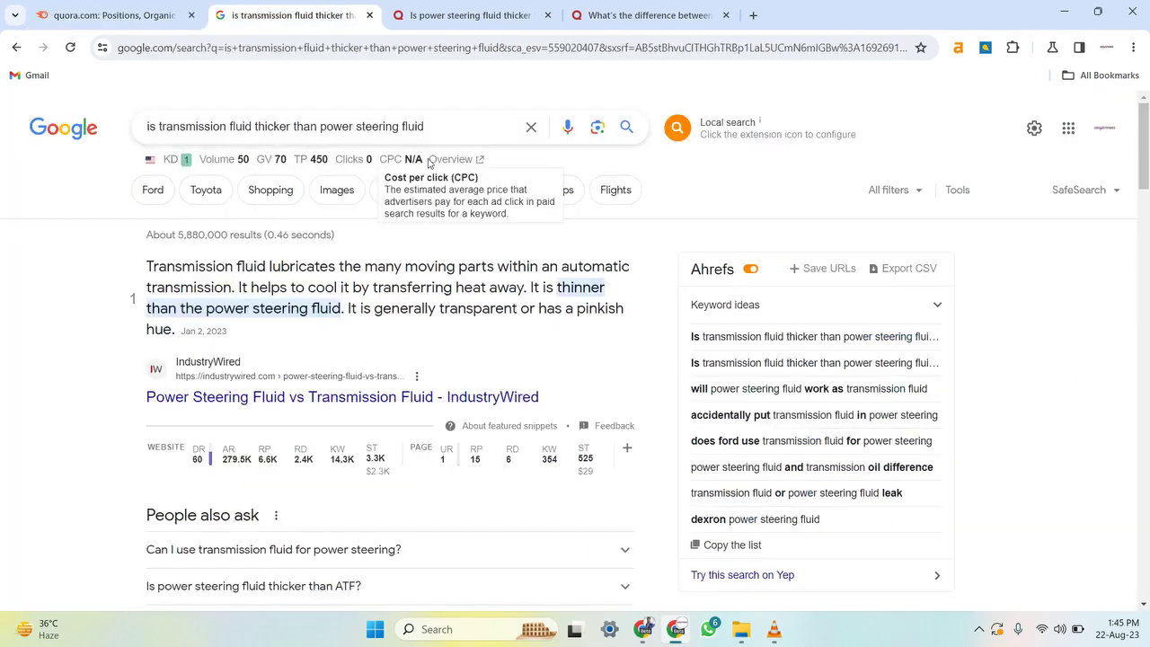
{"action": "scroll", "coordinate": [180, 377], "scroll_direction": "down", "scroll_amount": 3}
{"action": "scroll", "coordinate": [249, 403], "scroll_direction": "down", "scroll_amount": 1}
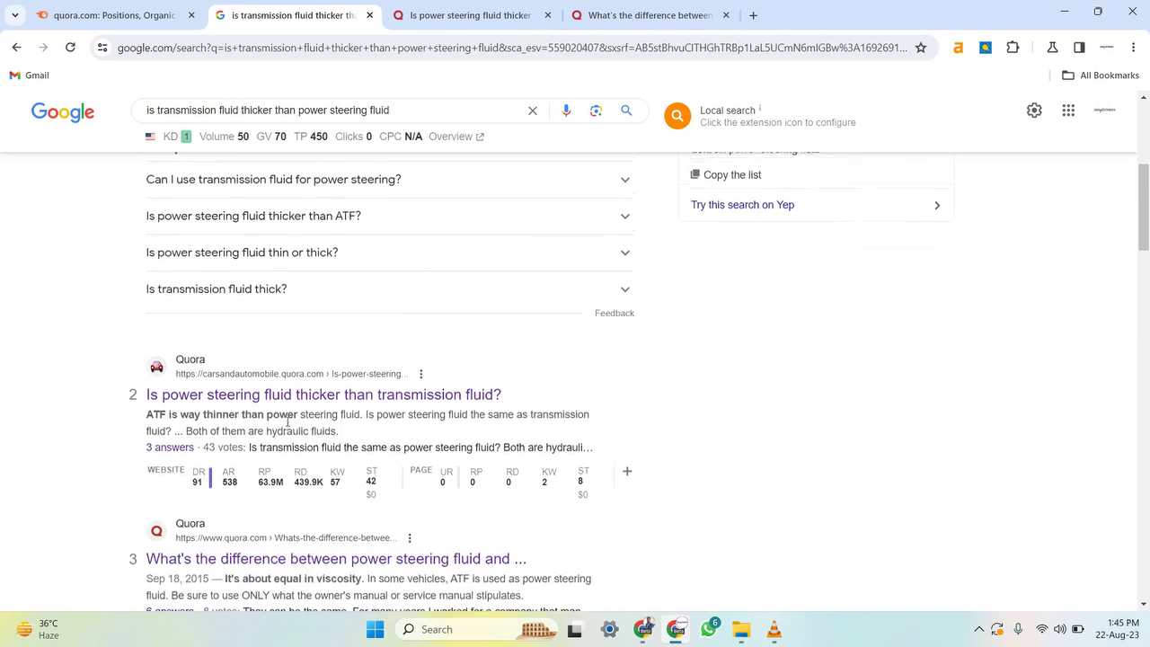
{"action": "scroll", "coordinate": [287, 422], "scroll_direction": "up", "scroll_amount": 4}
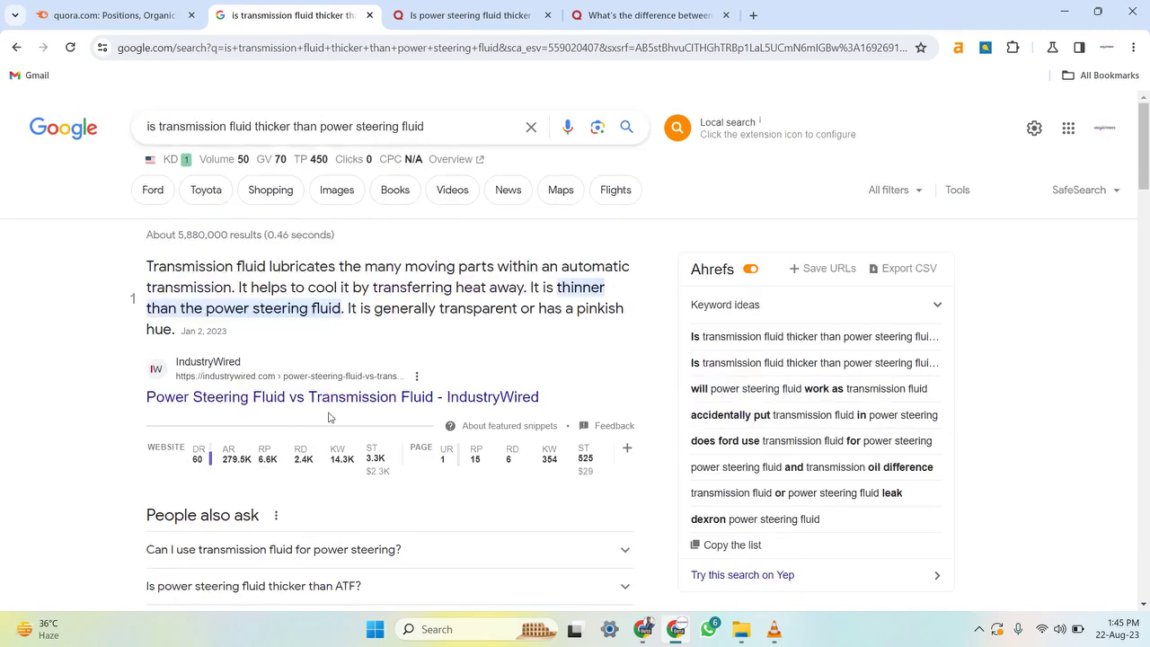
{"action": "left_click", "coordinate": [445, 123]}
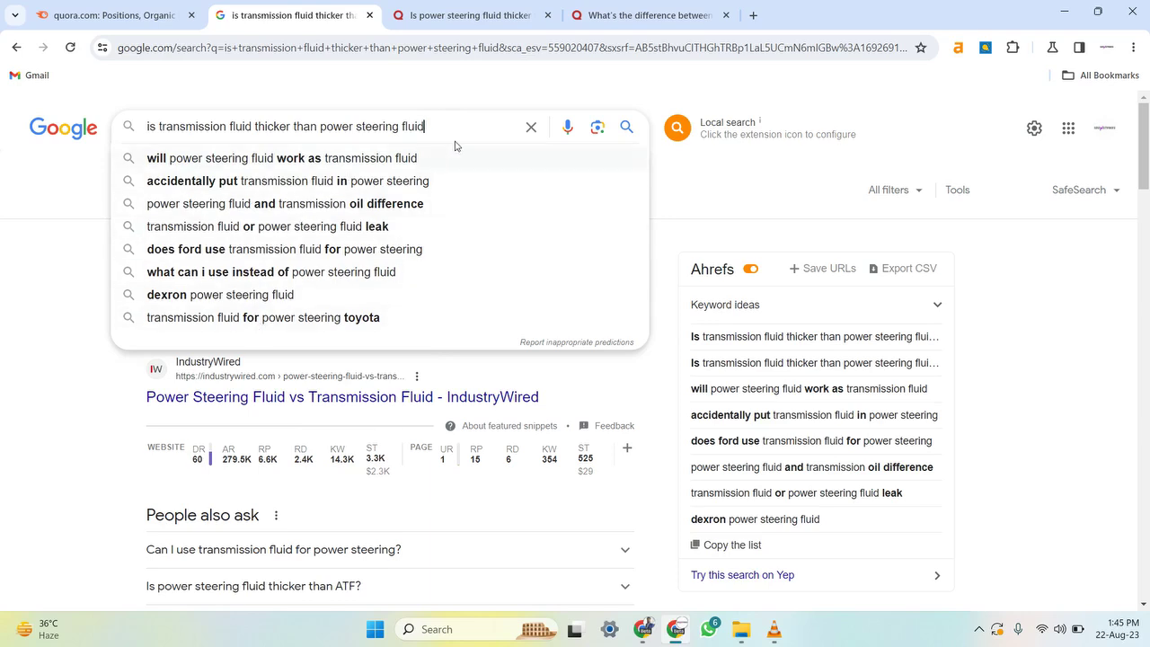
{"action": "left_click_drag", "start_coordinate": [455, 133], "coordinate": [105, 136]}
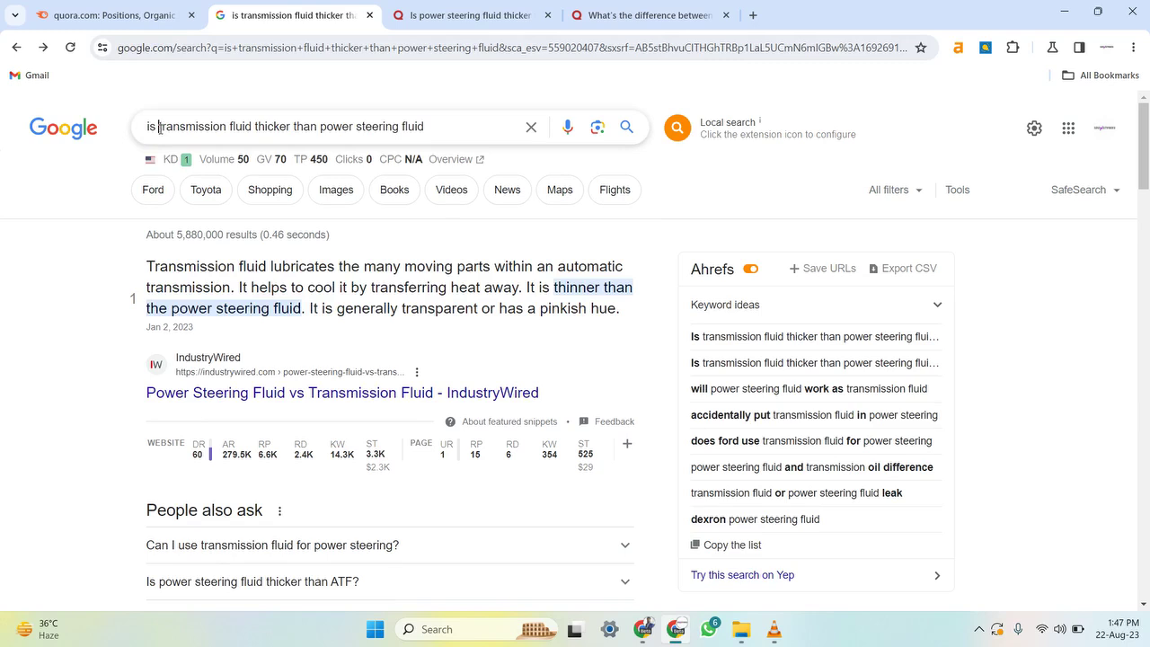
Step: Copy "transmission fluid" from the Google query and enter it as the seed keyword in the SeoStack Keyword Tool
{"action": "left_click_drag", "start_coordinate": [159, 127], "coordinate": [252, 136]}
{"action": "key", "text": "ctrl+c"}
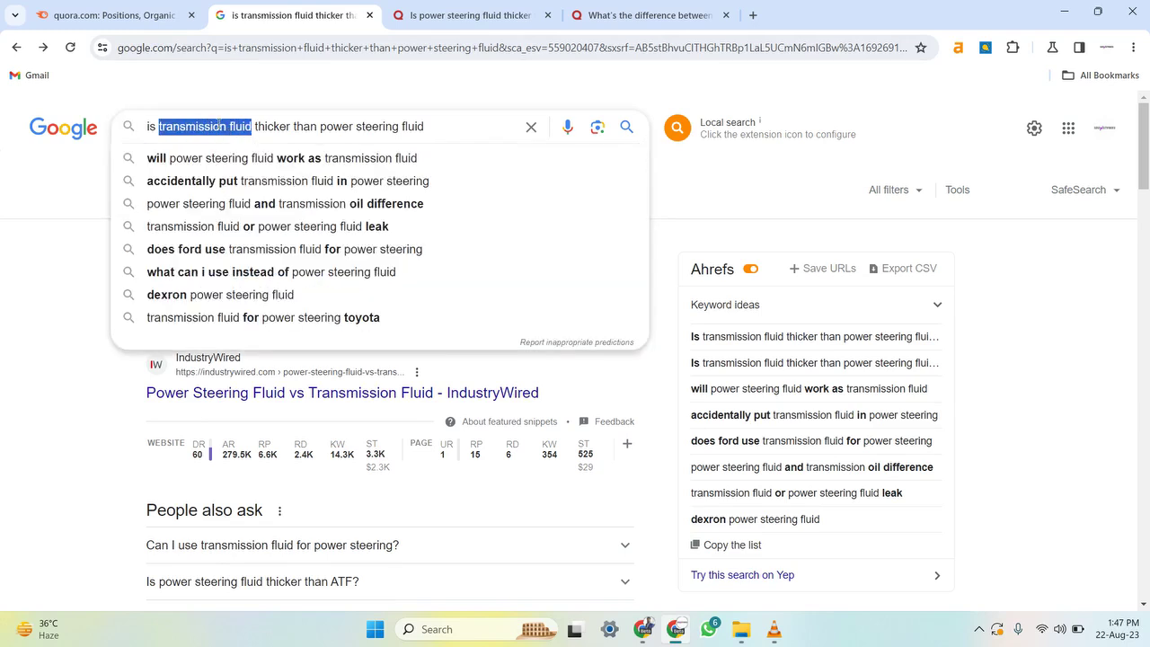
{"action": "left_click", "coordinate": [984, 50]}
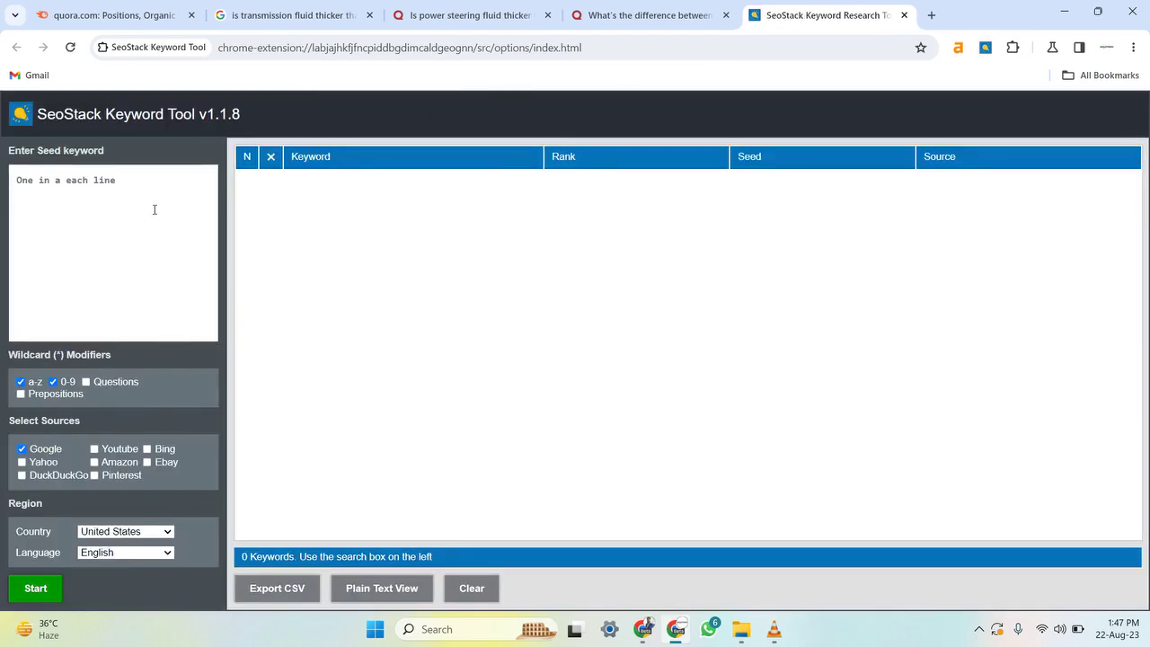
{"action": "left_click", "coordinate": [159, 212]}
{"action": "key", "text": "ctrl+v"}
Step: Limit the wildcard modifiers to Questions by disabling a-z and 0-9, and start generating keywords
{"action": "left_click", "coordinate": [21, 382]}
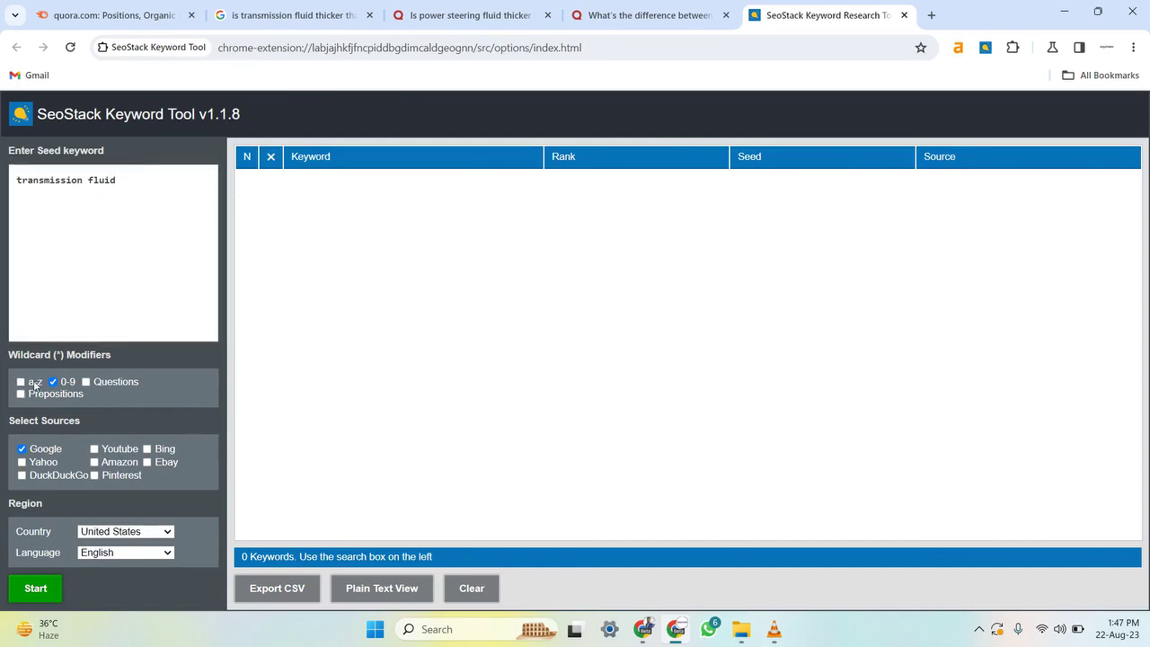
{"action": "left_click", "coordinate": [54, 382]}
{"action": "left_click", "coordinate": [87, 383]}
{"action": "left_click", "coordinate": [35, 589]}
Step: Look through the generated question keywords about transmission fluid
{"action": "scroll", "coordinate": [386, 306], "scroll_direction": "down", "scroll_amount": 2}
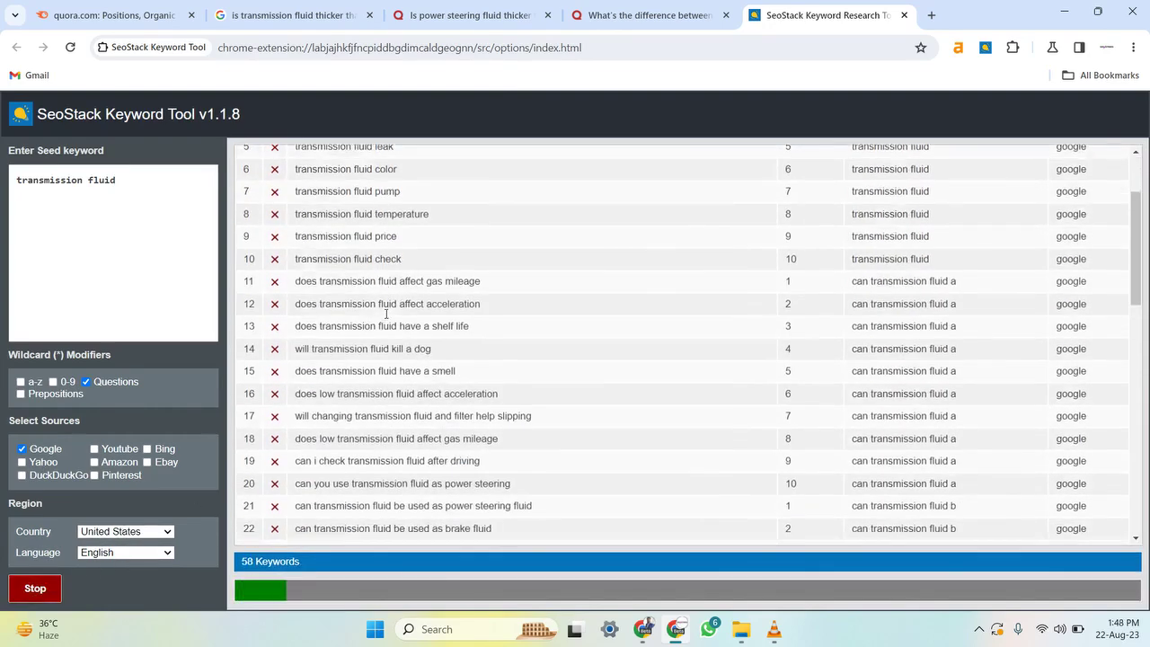
{"action": "scroll", "coordinate": [404, 296], "scroll_direction": "down", "scroll_amount": 3}
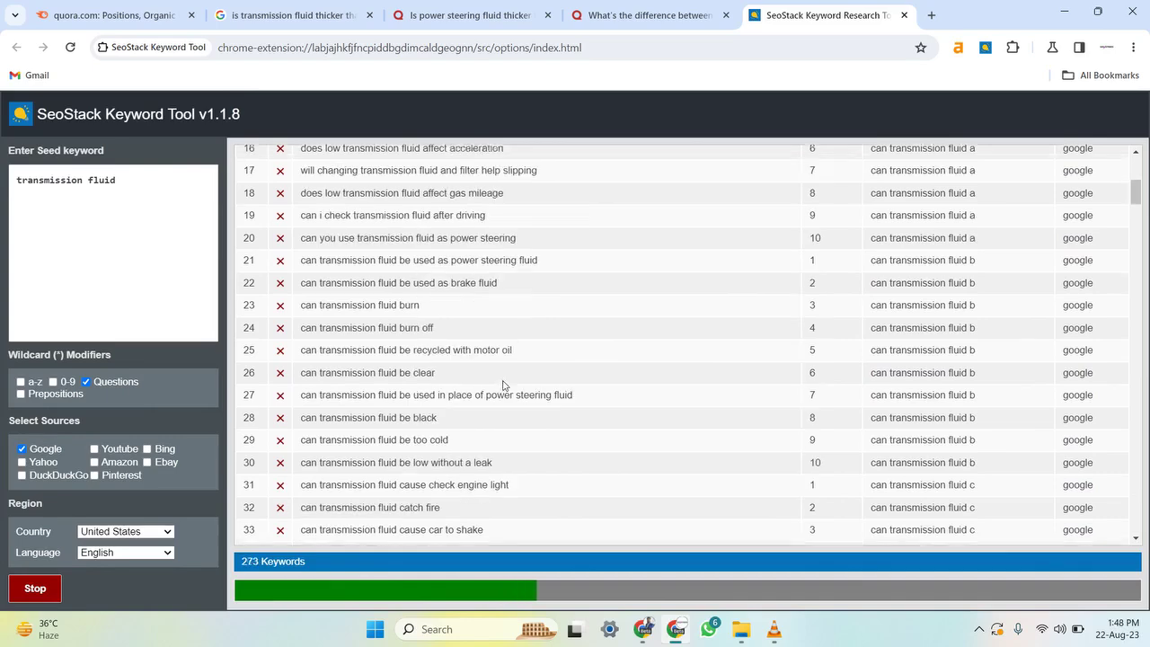
{"action": "scroll", "coordinate": [539, 395], "scroll_direction": "up", "scroll_amount": 2}
{"action": "scroll", "coordinate": [462, 380], "scroll_direction": "down", "scroll_amount": 8}
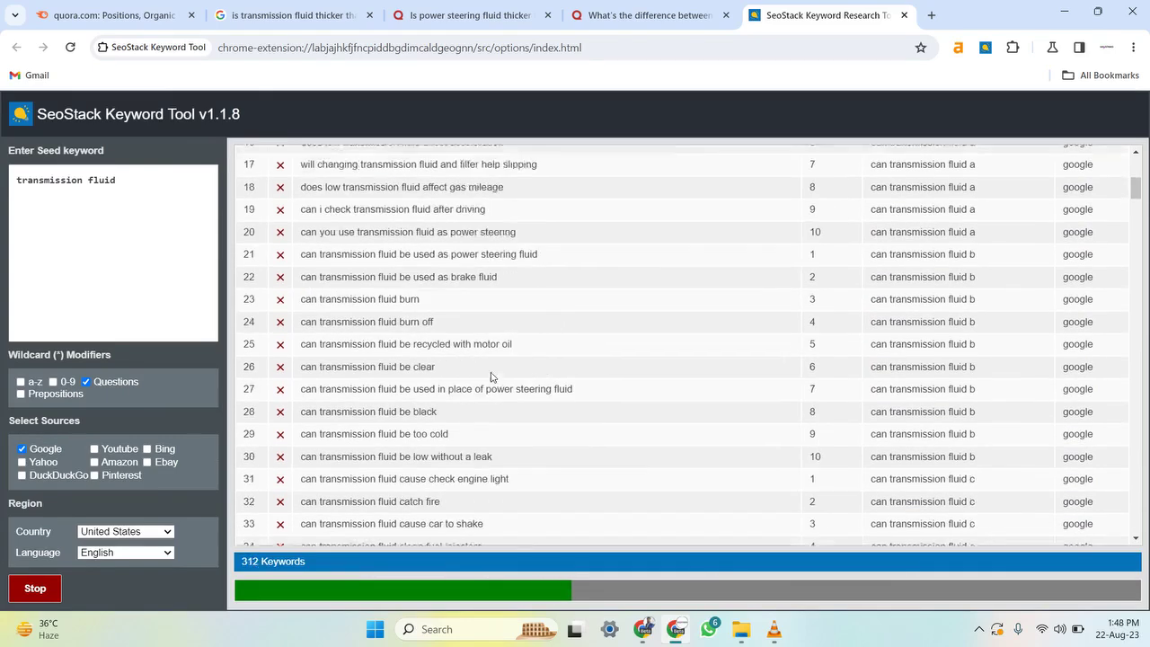
{"action": "scroll", "coordinate": [461, 380], "scroll_direction": "down", "scroll_amount": 12}
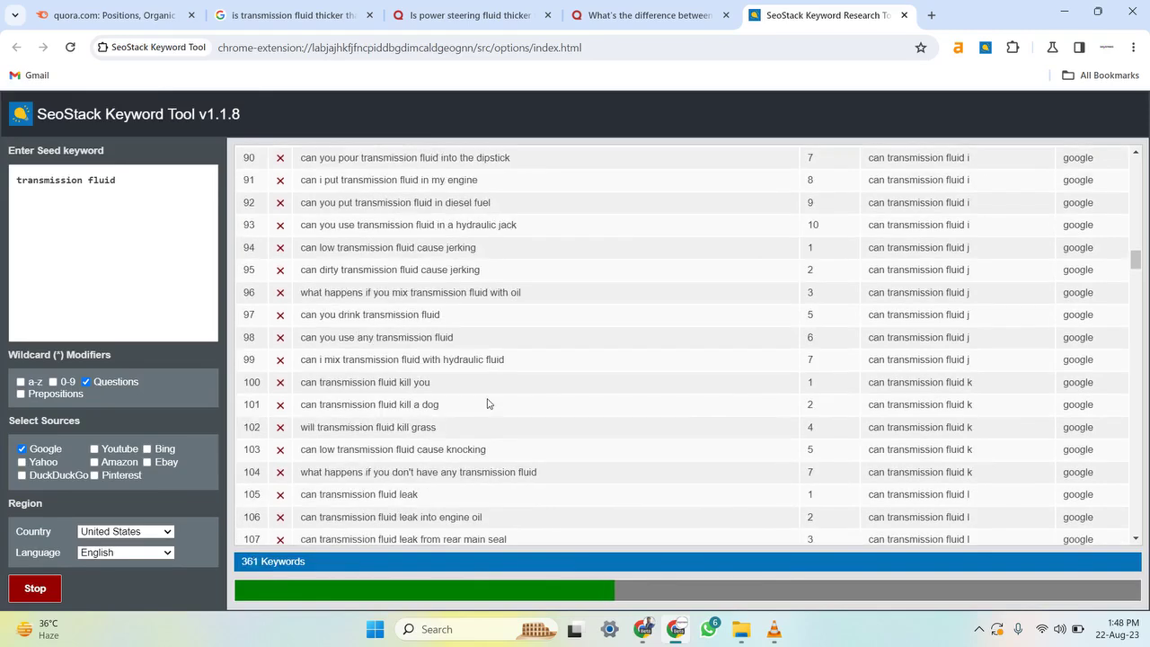
{"action": "scroll", "coordinate": [494, 423], "scroll_direction": "down", "scroll_amount": 3}
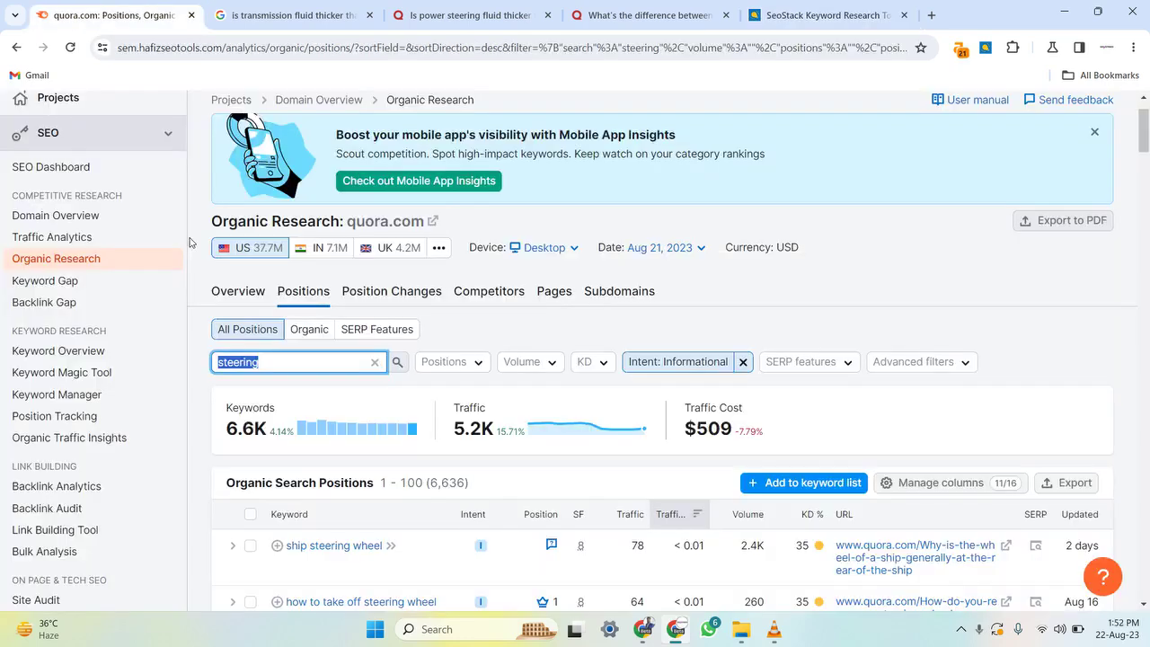
Step: Review quora.com's "steering" keyword filter, and compare the Google query's wording with its search volume
{"action": "left_click", "coordinate": [189, 242]}
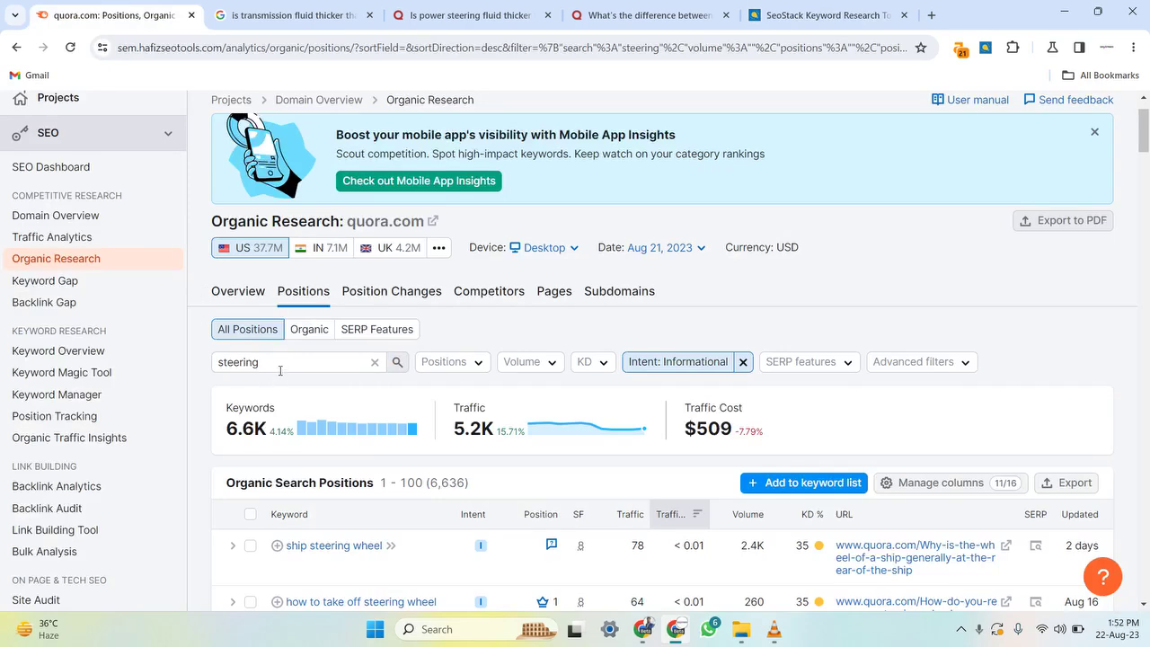
{"action": "left_click", "coordinate": [292, 15]}
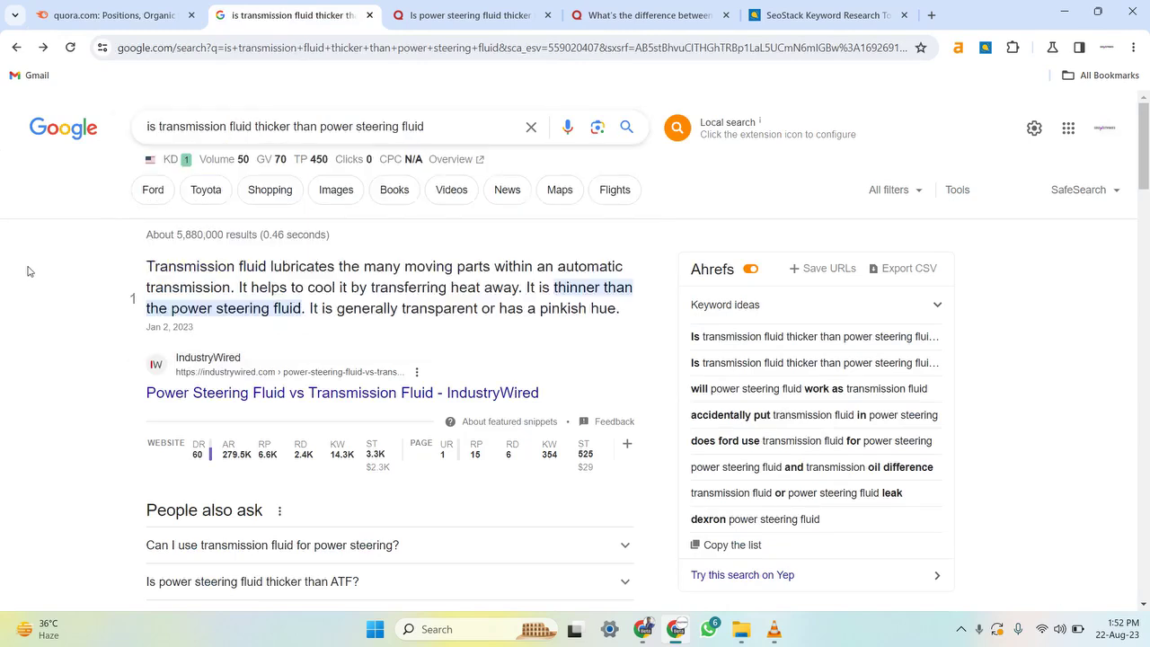
{"action": "left_click_drag", "start_coordinate": [259, 160], "coordinate": [221, 160]}
{"action": "left_click", "coordinate": [223, 159]}
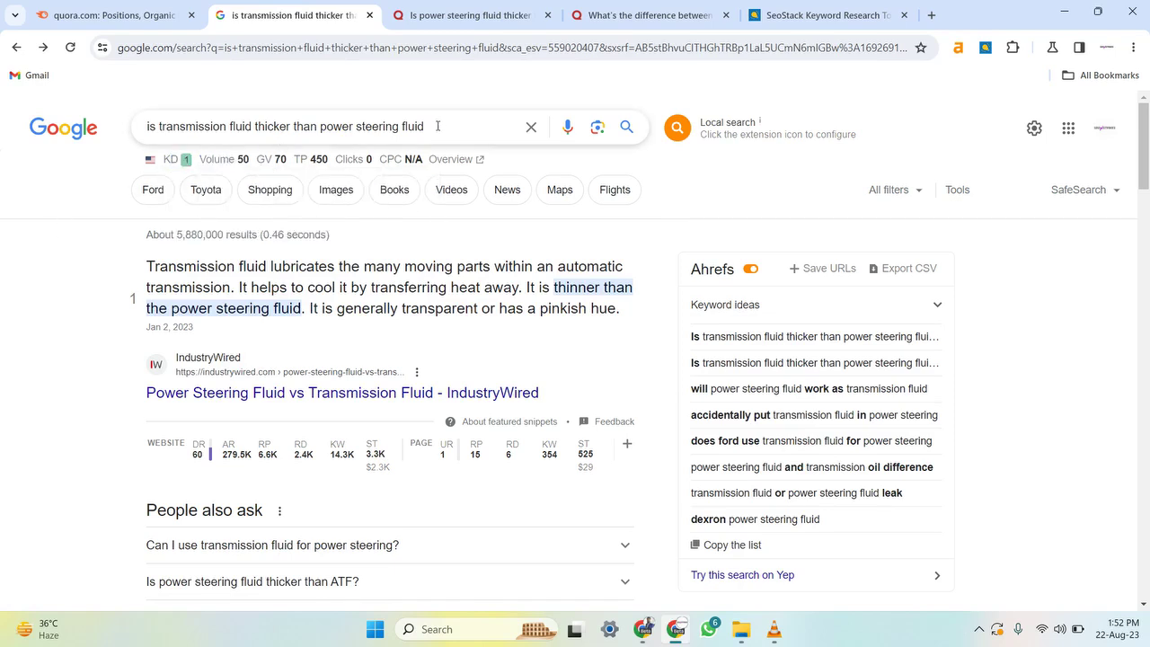
{"action": "left_click_drag", "start_coordinate": [437, 126], "coordinate": [127, 133]}
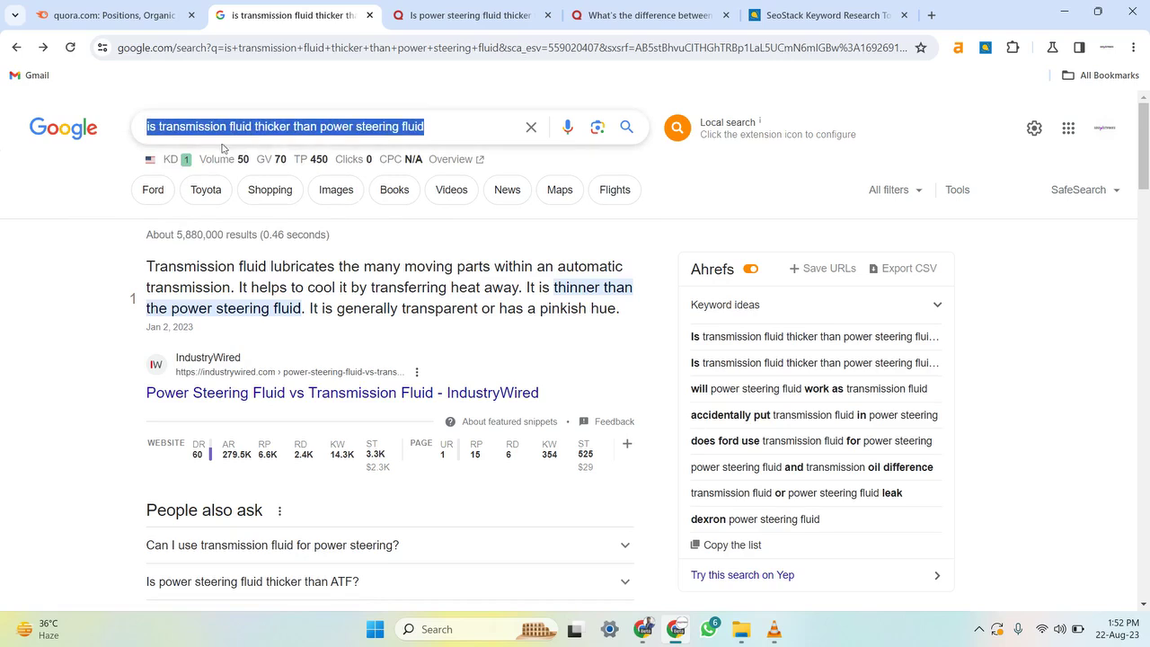